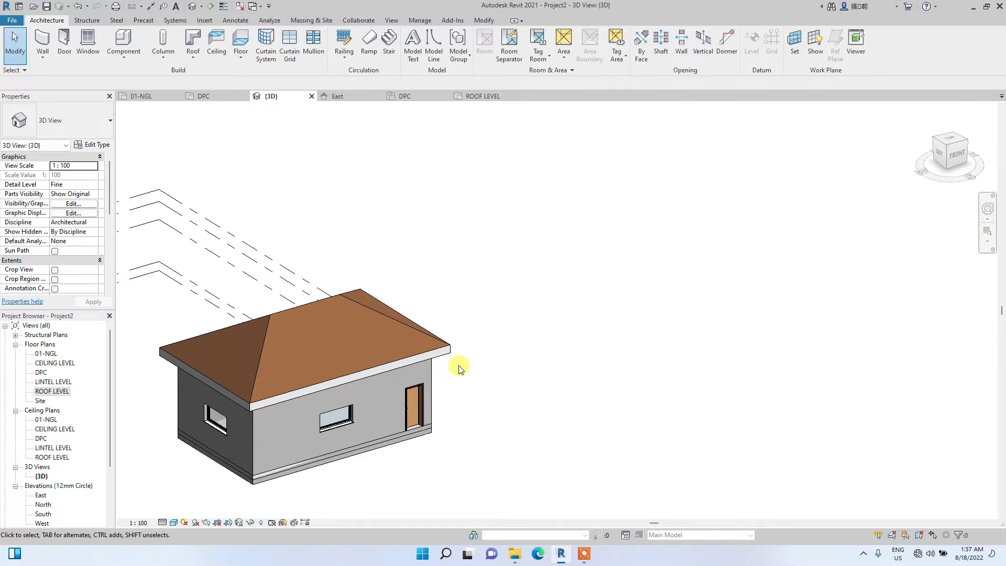
Step: Open Floor Plans > DPC from the Project Browser to replace the 3D view
scroll(392, 357, "down", 1)
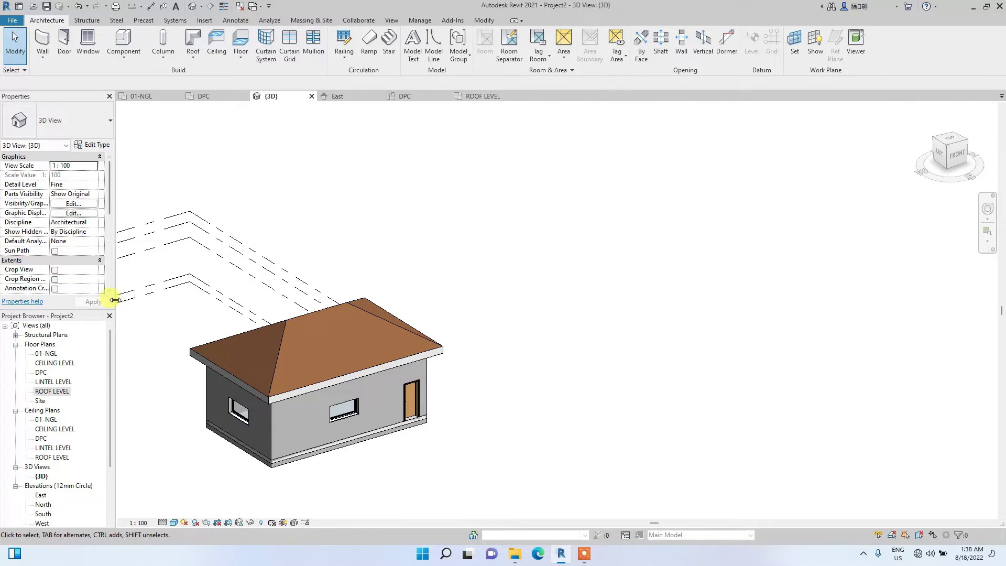
double_click(40, 372)
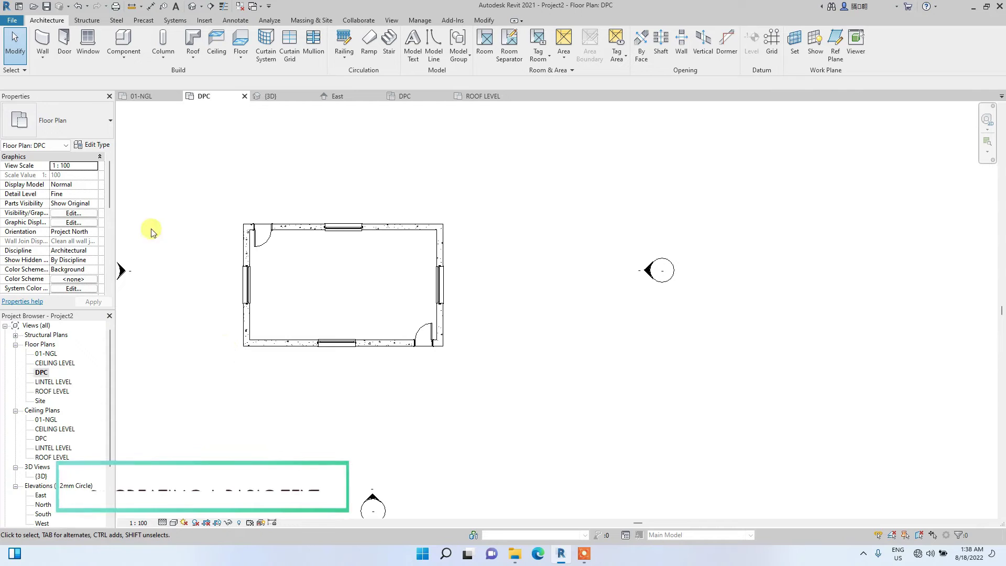
Step: Zoom out to the whole plan and start a text note using the 3.5mm Arial type
middle_click_drag(271, 197, 216, 292)
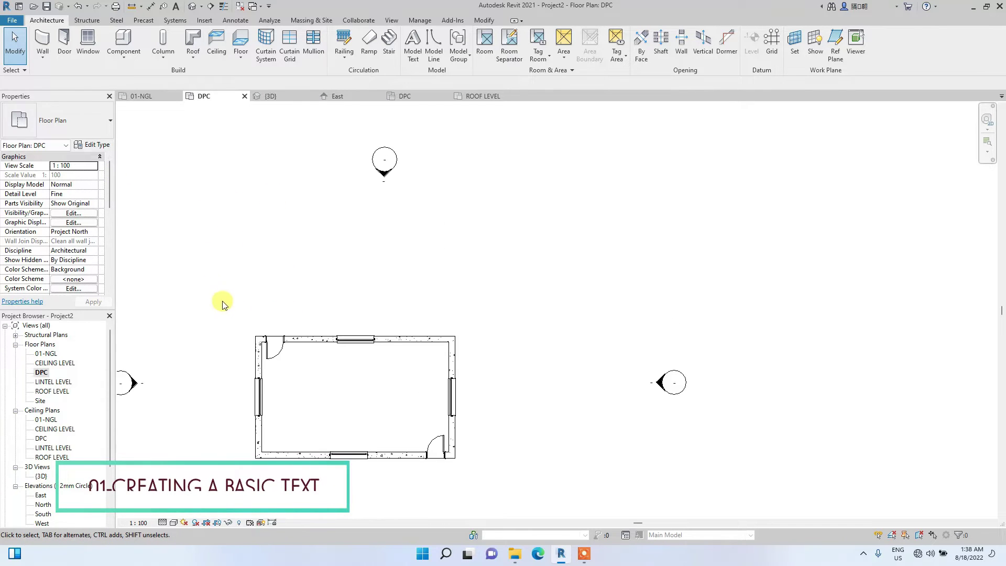
scroll(215, 292, "down", 2)
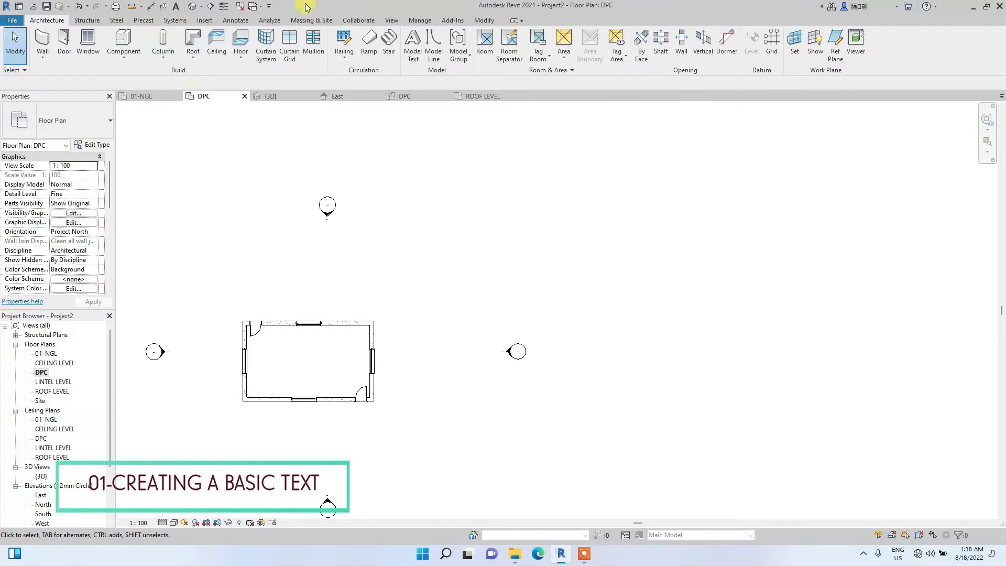
left_click(236, 21)
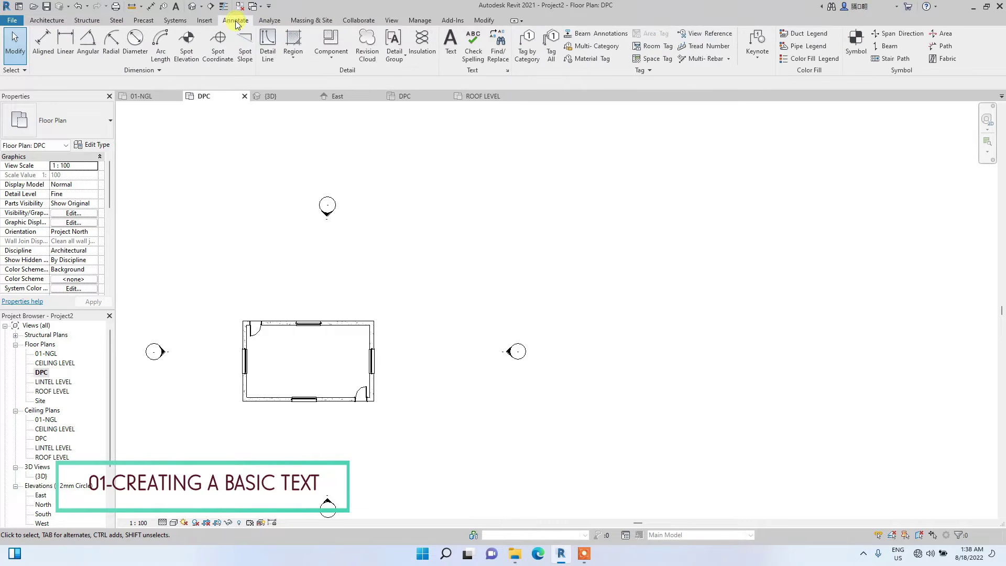
left_click(451, 49)
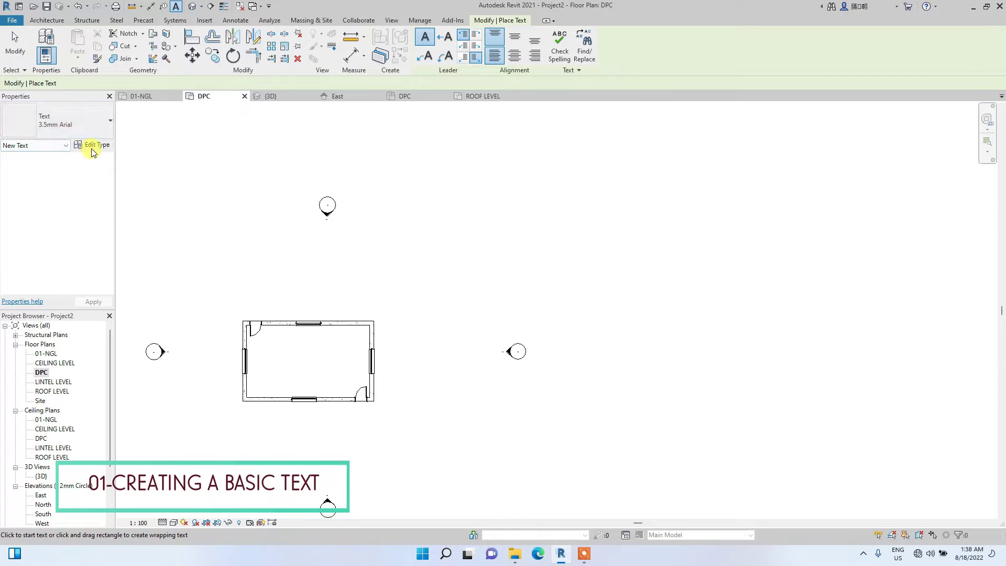
left_click(52, 121)
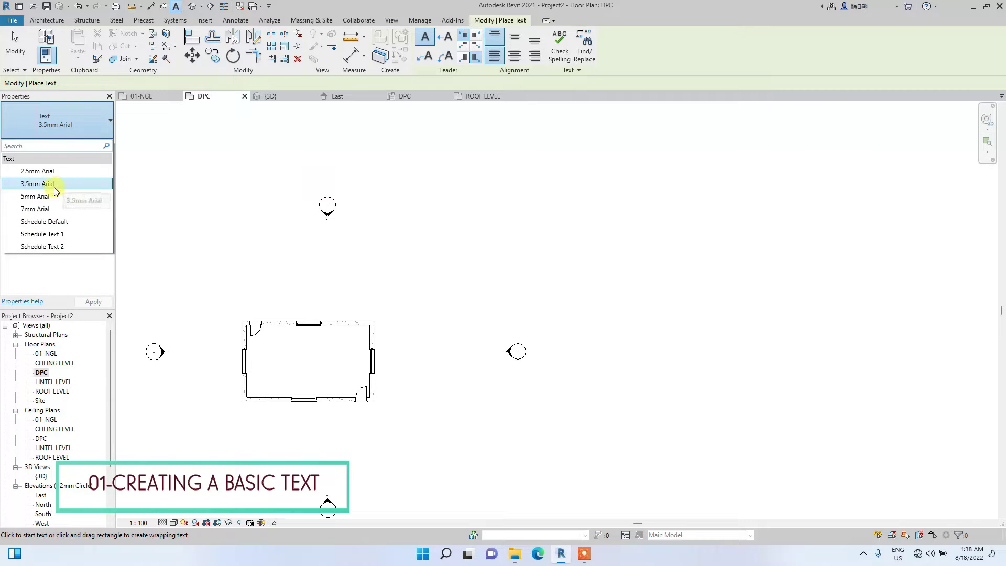
left_click(82, 123)
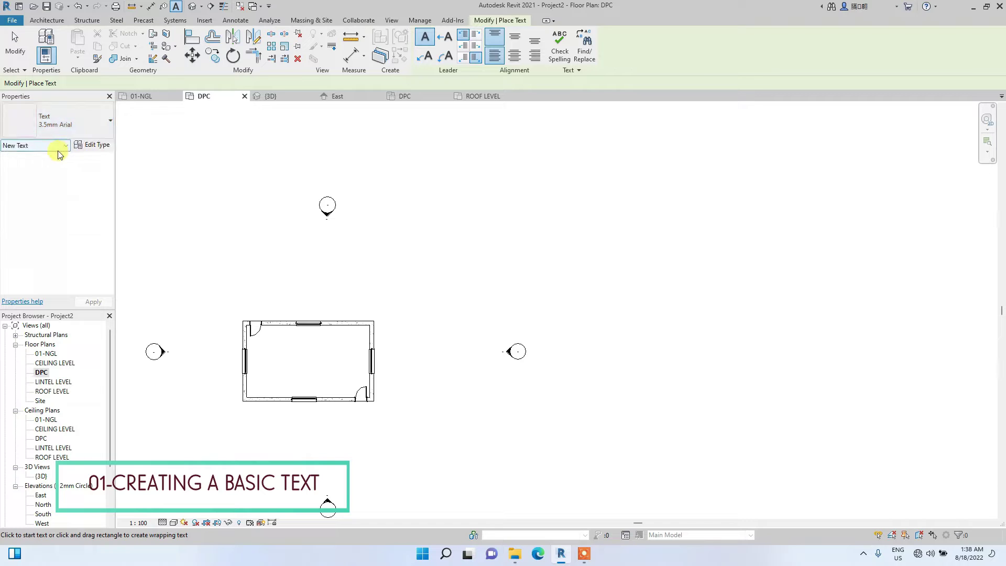
Step: Duplicate the 3.5mm Arial text type as a new type named MY TEXT 1
left_click(95, 146)
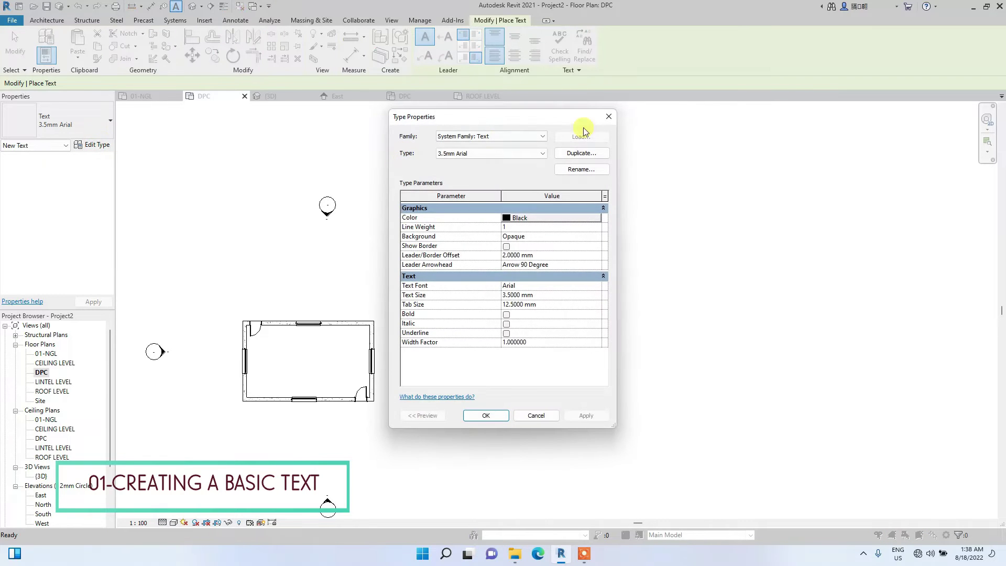
left_click(586, 156)
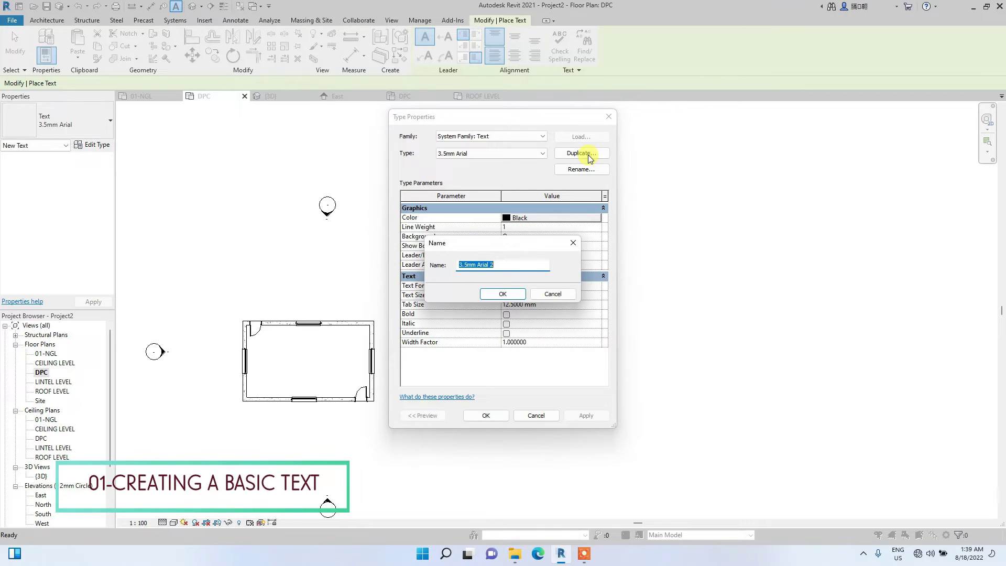
key("BackSpace")
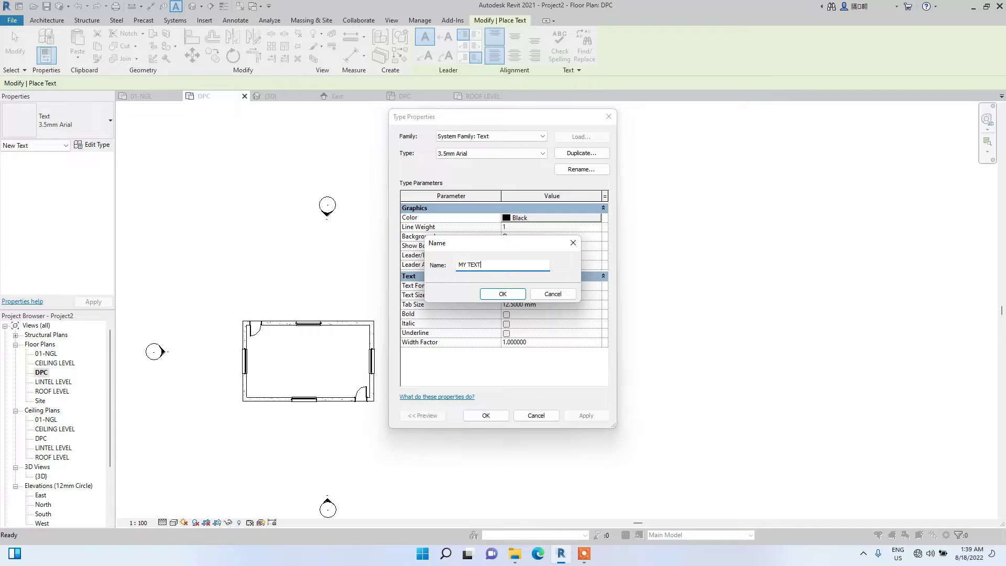
type("MY TEXT 1")
left_click(504, 294)
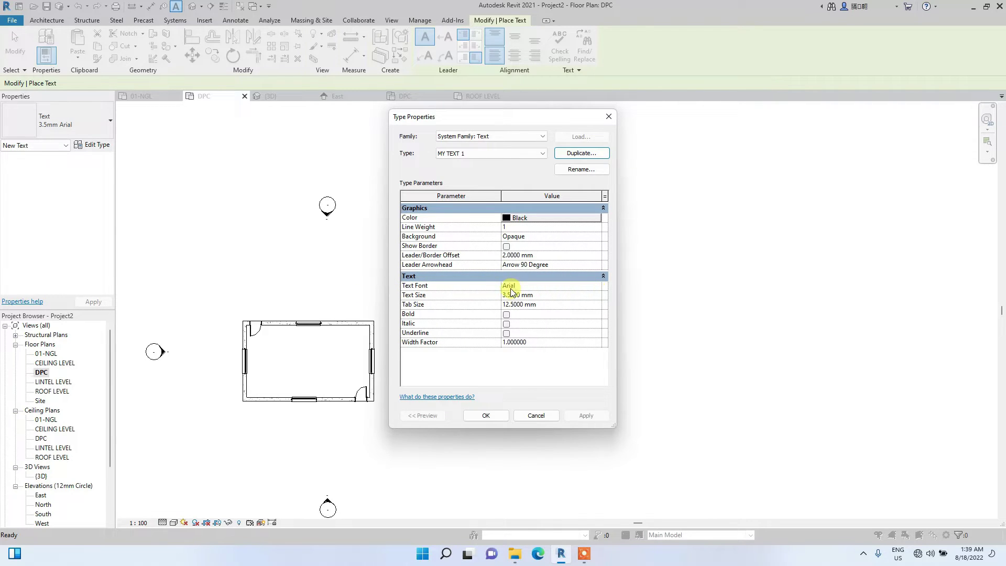
Step: Set MY TEXT 1 to bold Times New Roman, 2.5 mm text size and 1 mm tab size
left_click(599, 286)
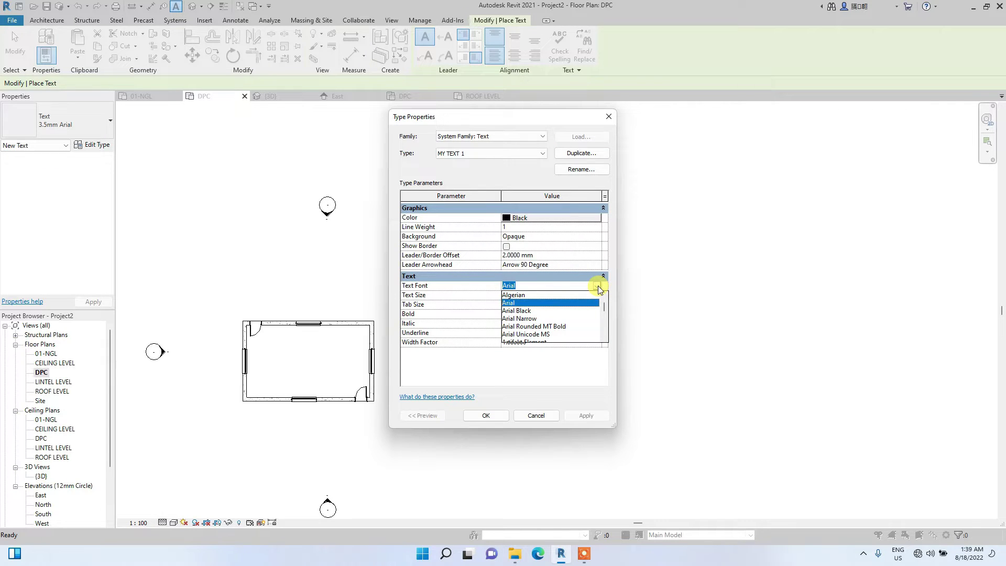
type("ti")
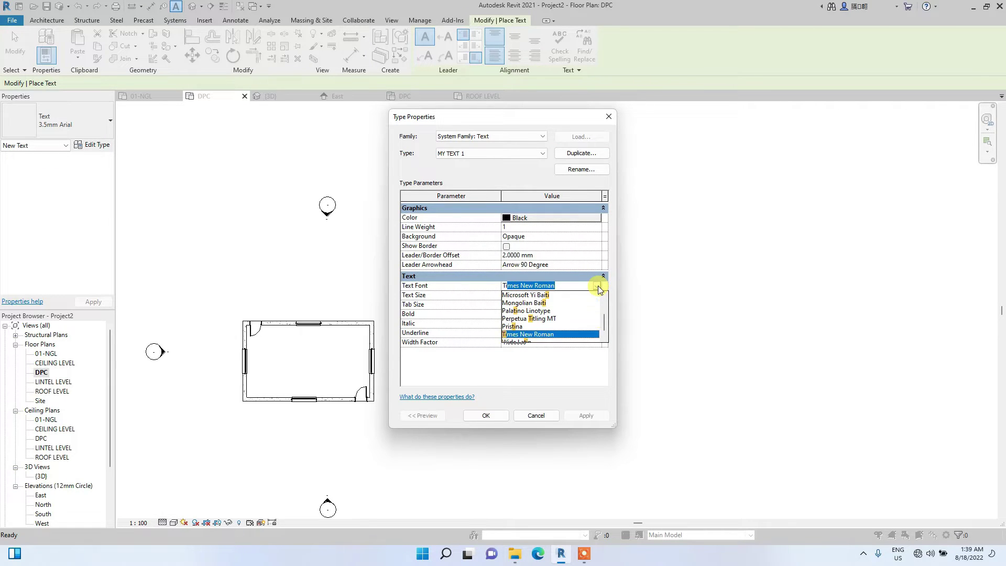
left_click(599, 289)
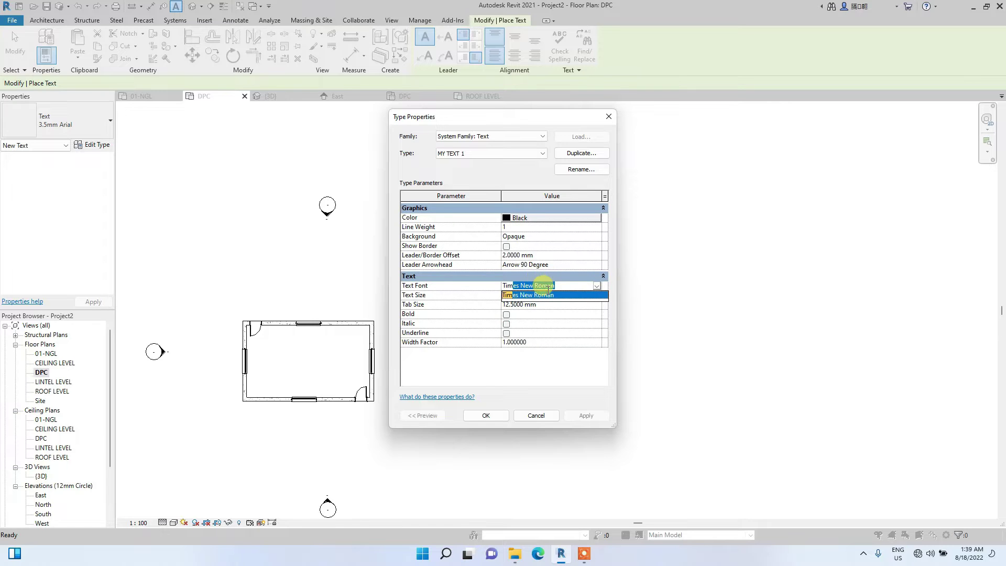
type("m")
left_click(577, 295)
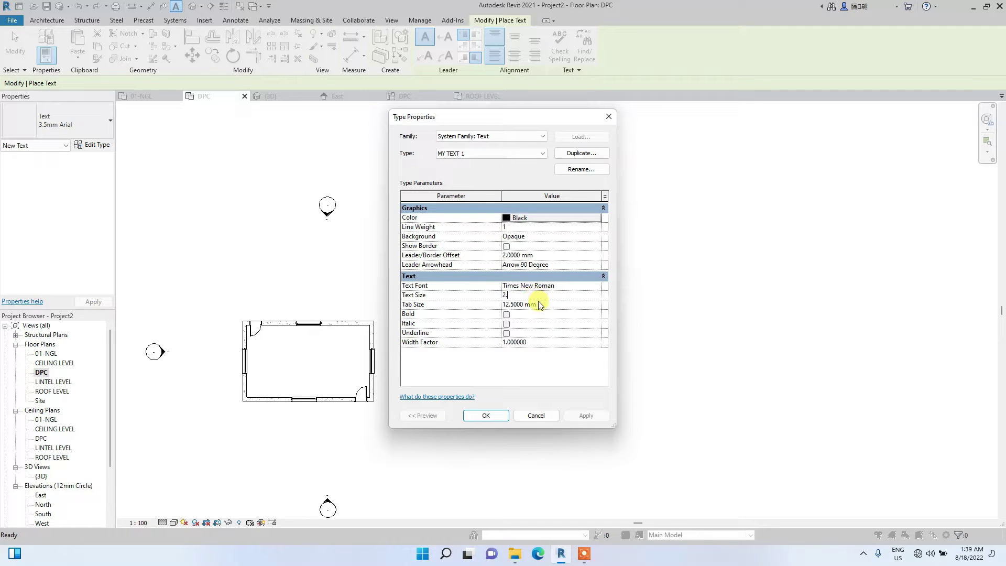
type("2.5")
left_click(554, 307)
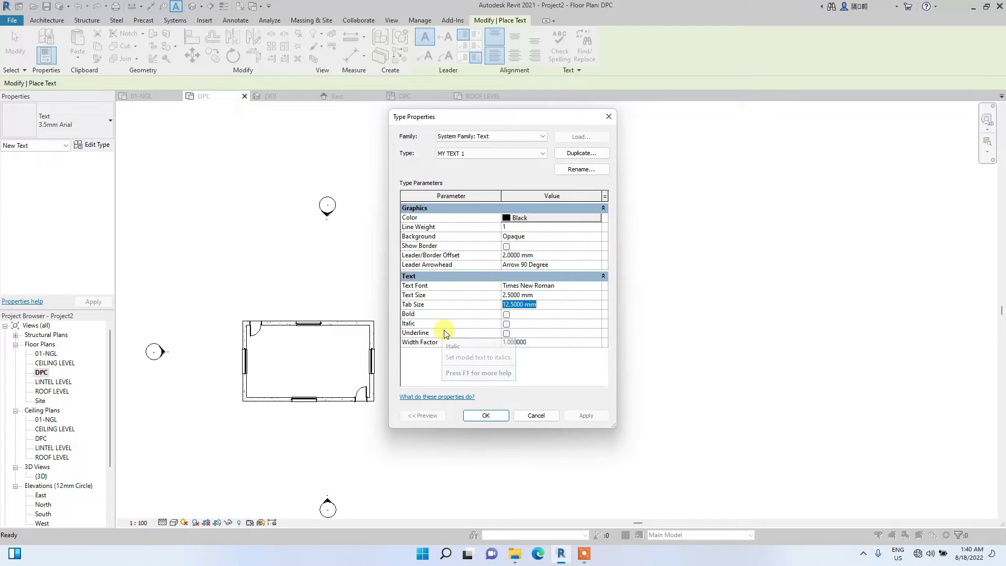
type("1")
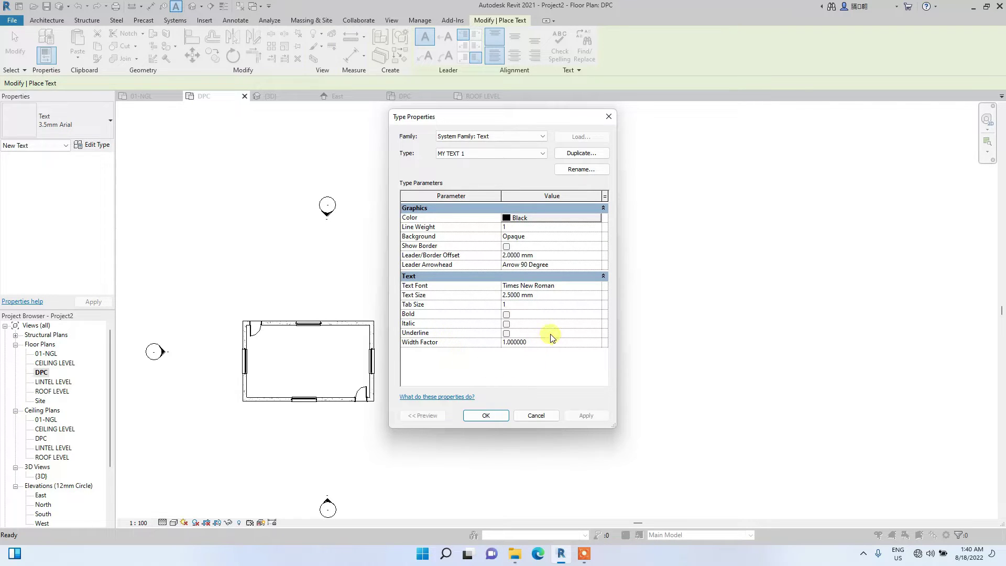
left_click(549, 314)
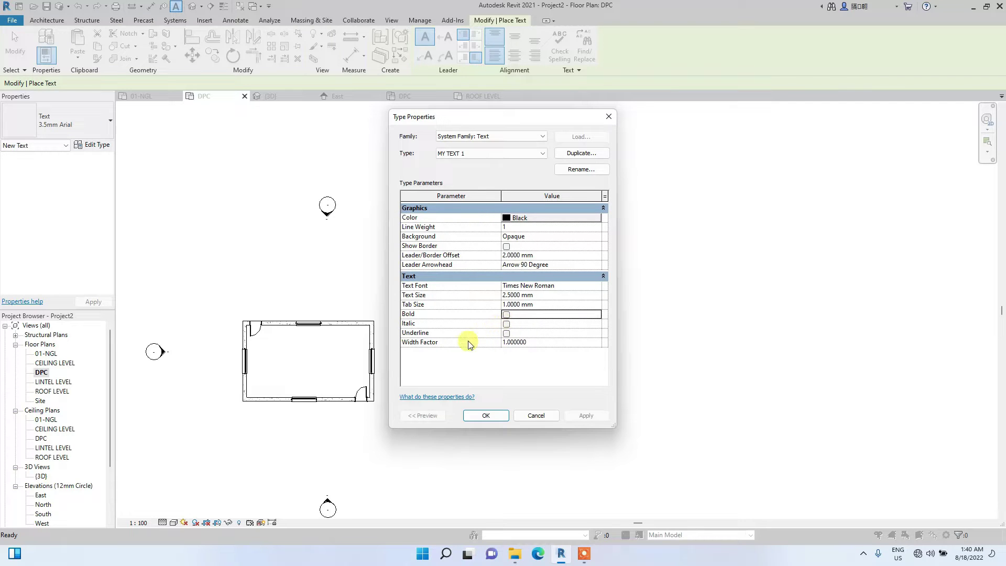
left_click(506, 315)
left_click(486, 415)
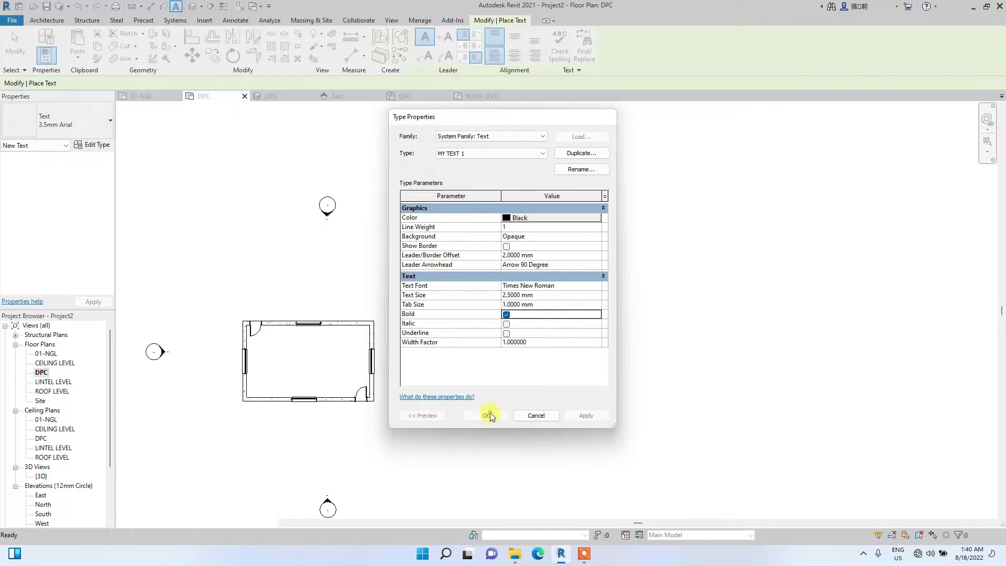
scroll(272, 362, "up", 6)
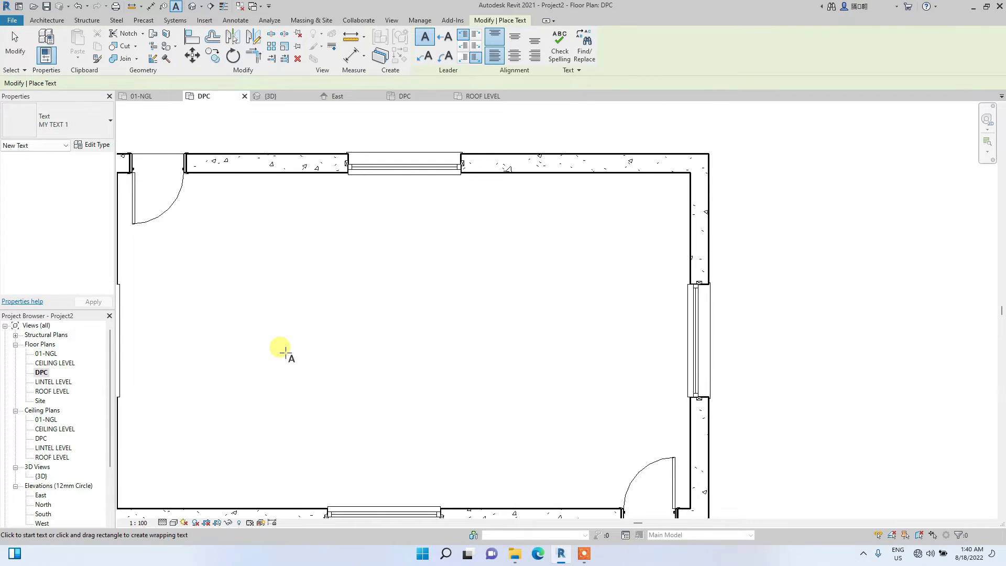
Step: Place a text note reading ROOM-1 inside the room
left_click(283, 352)
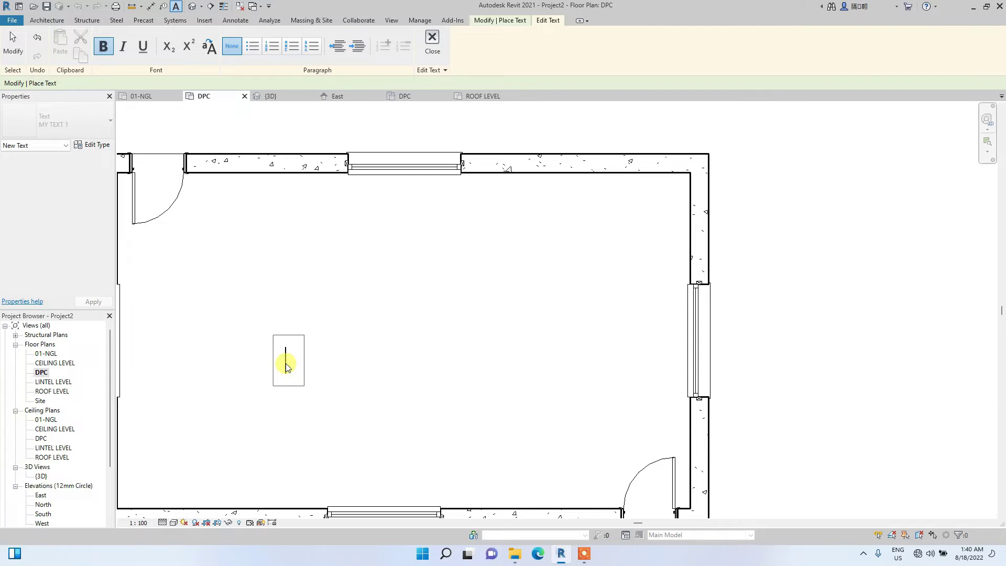
type("ROO")
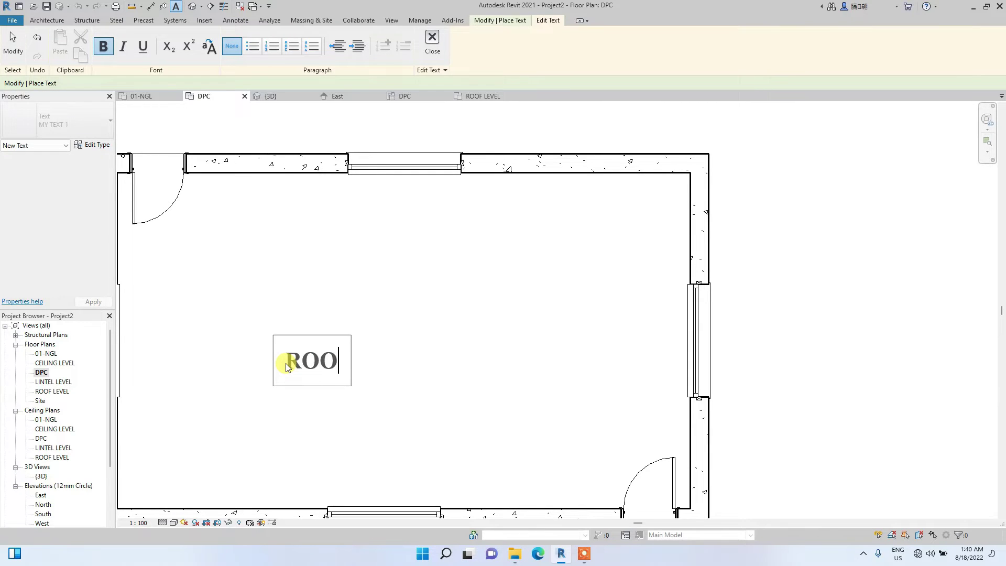
type("M")
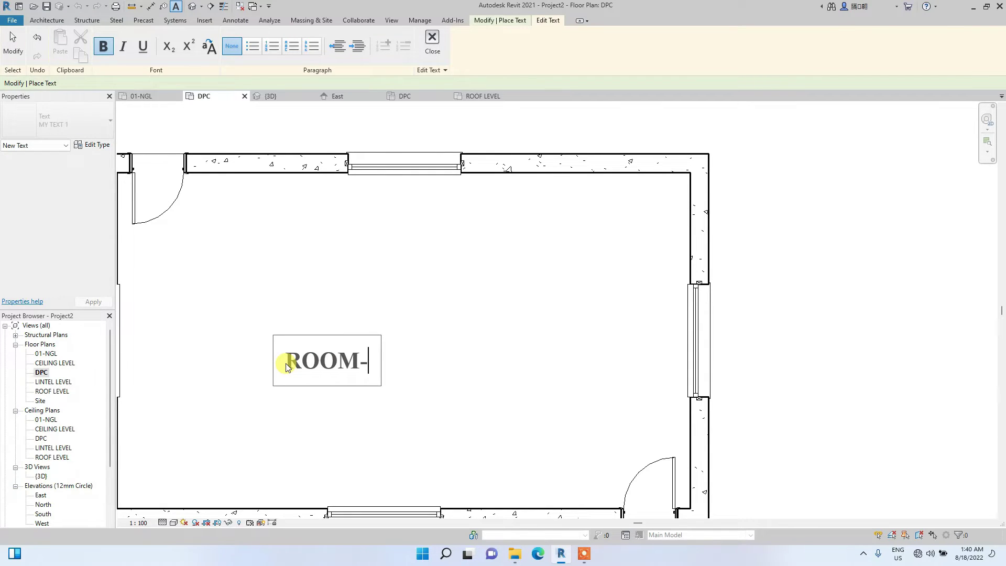
type("-1")
left_click(448, 314)
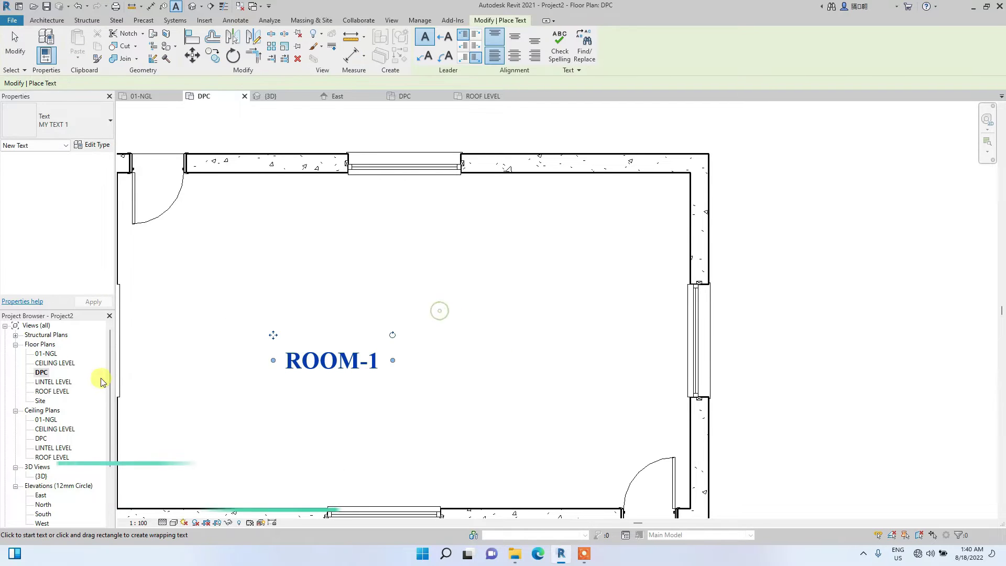
scroll(394, 263, "down", 5)
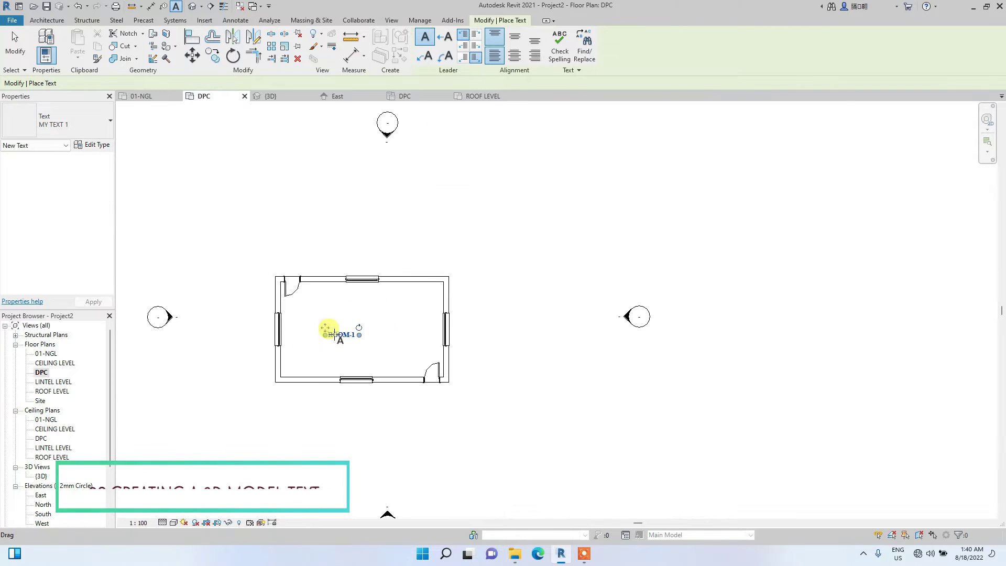
scroll(363, 323, "up", 3)
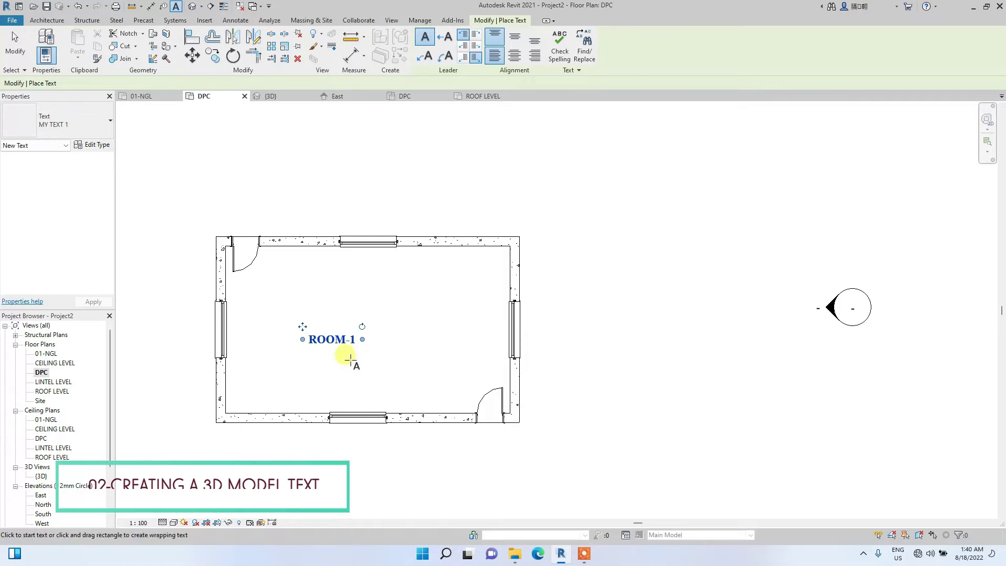
Step: Move the ROOM-1 note slightly up and to the right within the room
key("Escape")
left_click(330, 342)
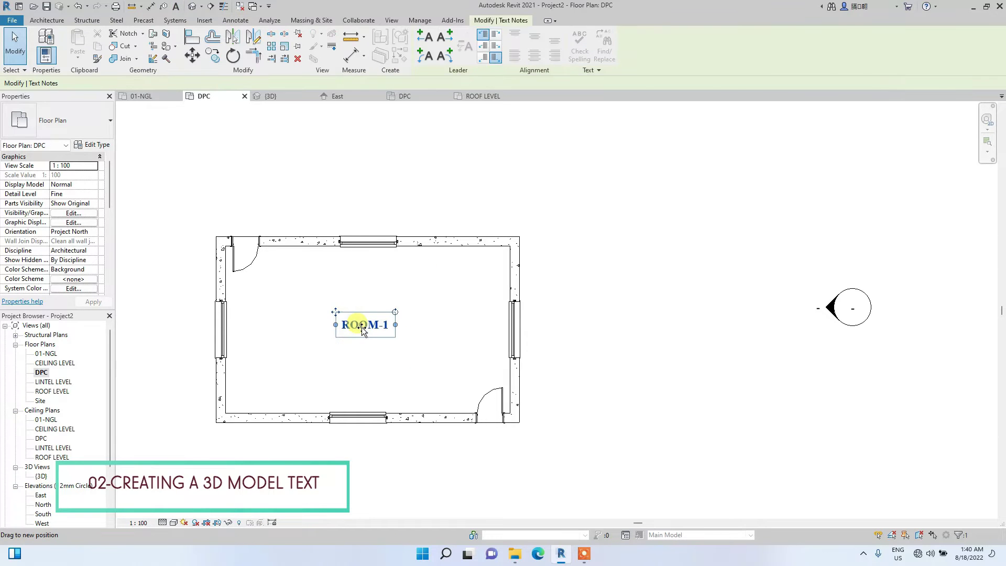
mouse_move(330, 343)
left_mouse_down()
mouse_move(360, 335)
mouse_move(352, 346)
left_mouse_up()
left_click(652, 299)
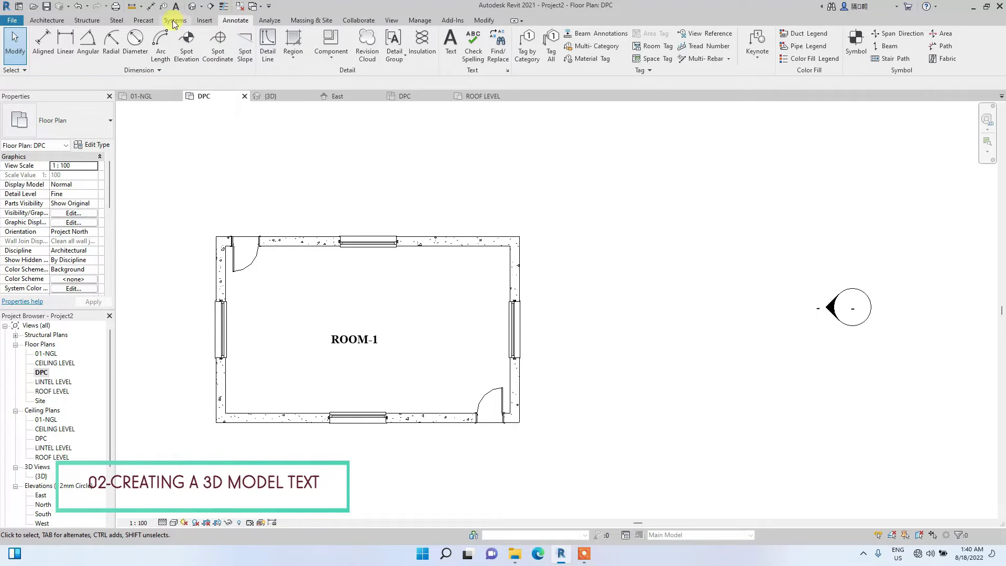
Step: Switch to the Default 3D View of the house with the Architecture tools showing
left_click(192, 7)
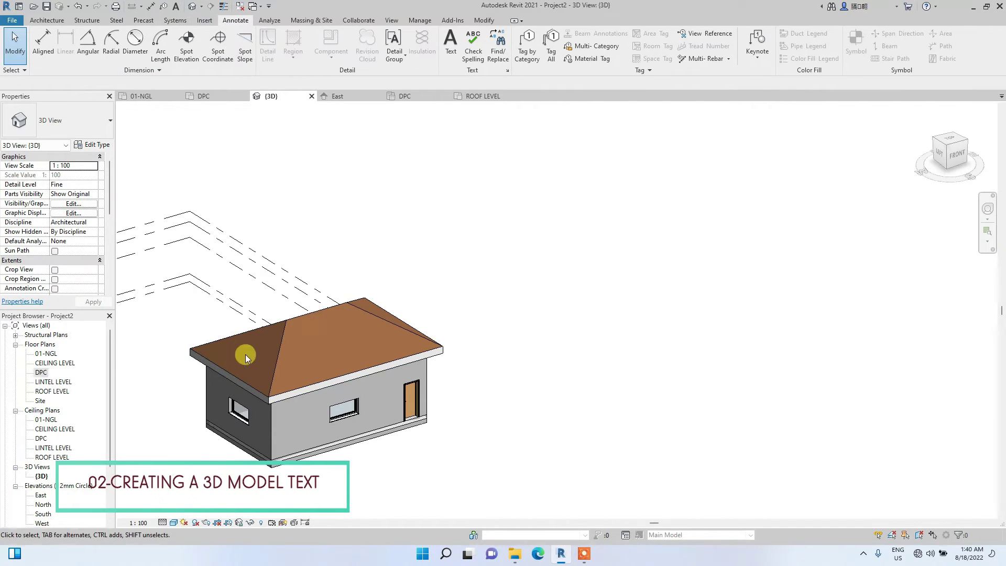
left_click(38, 21)
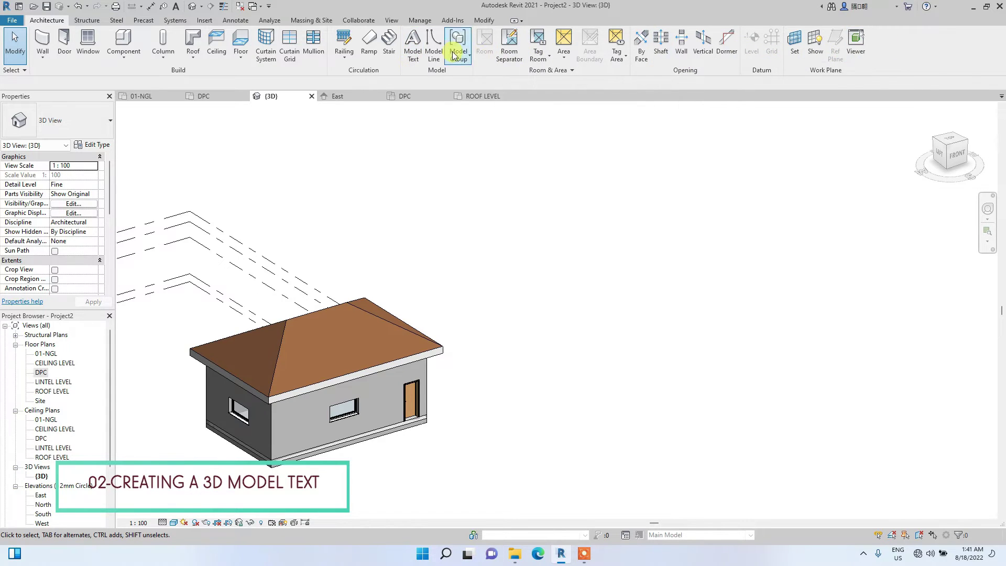
Step: Set the work plane with 'Pick a plane' on the front wall face
left_click(795, 55)
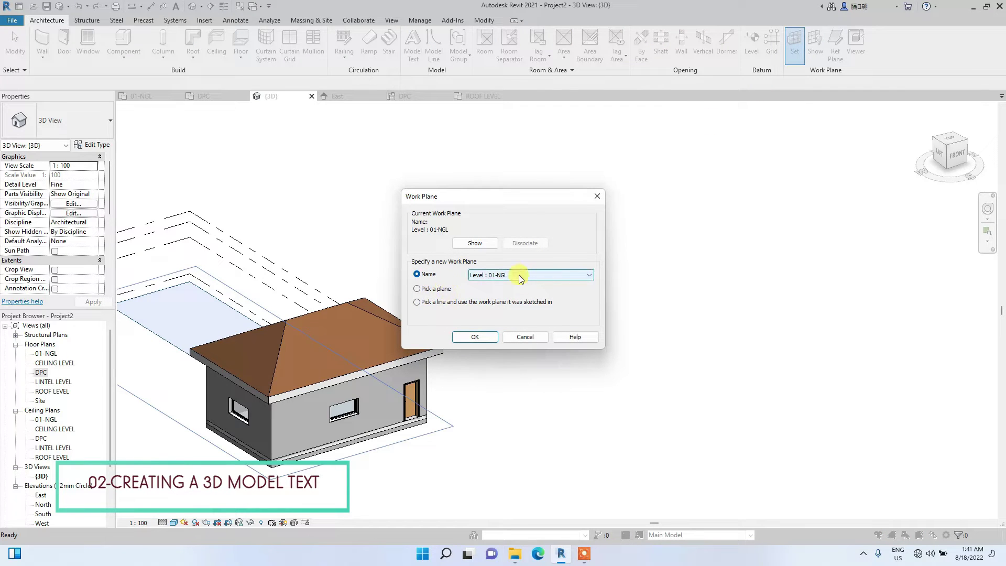
left_click(419, 276)
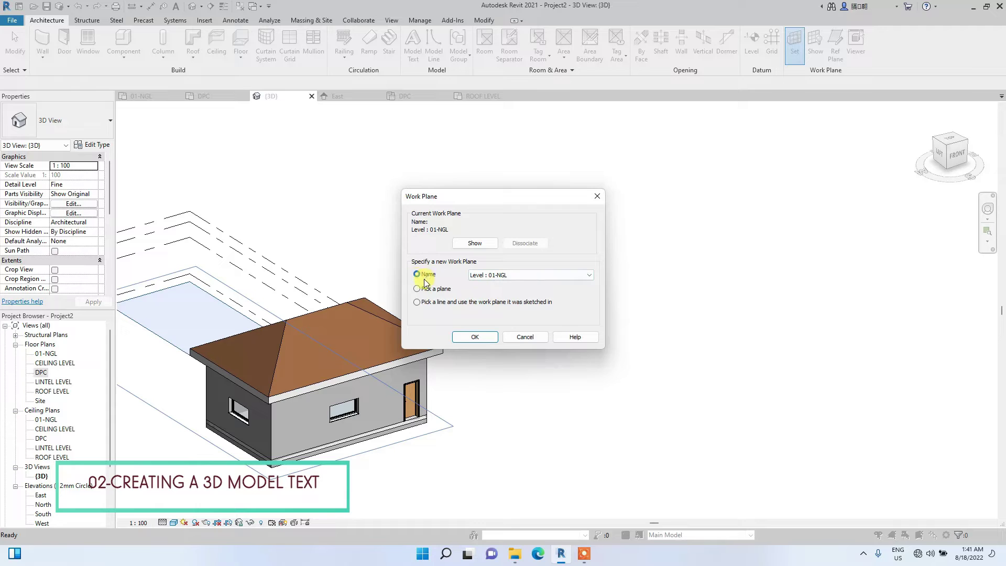
left_click(500, 276)
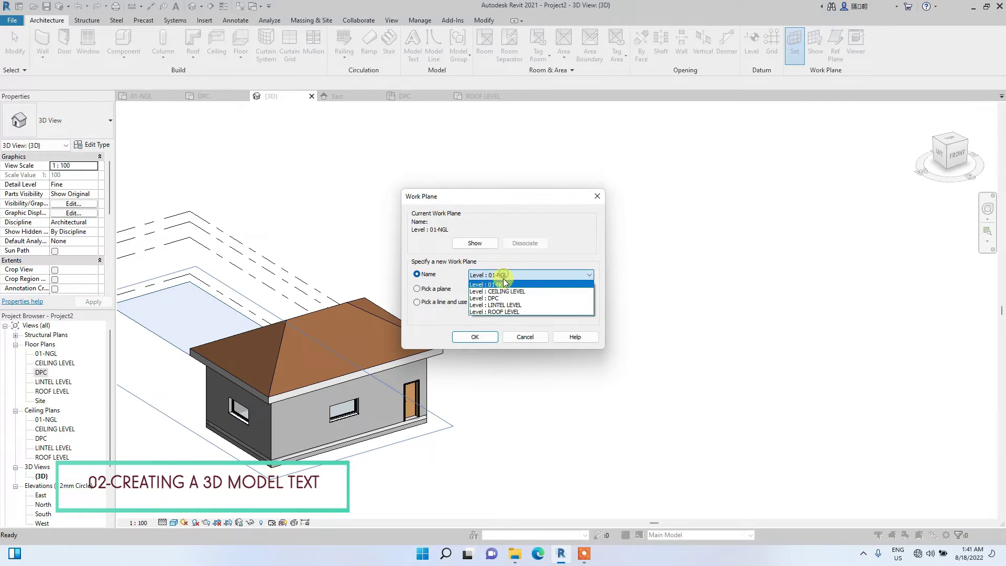
left_click(418, 290)
left_click(418, 289)
left_click(476, 337)
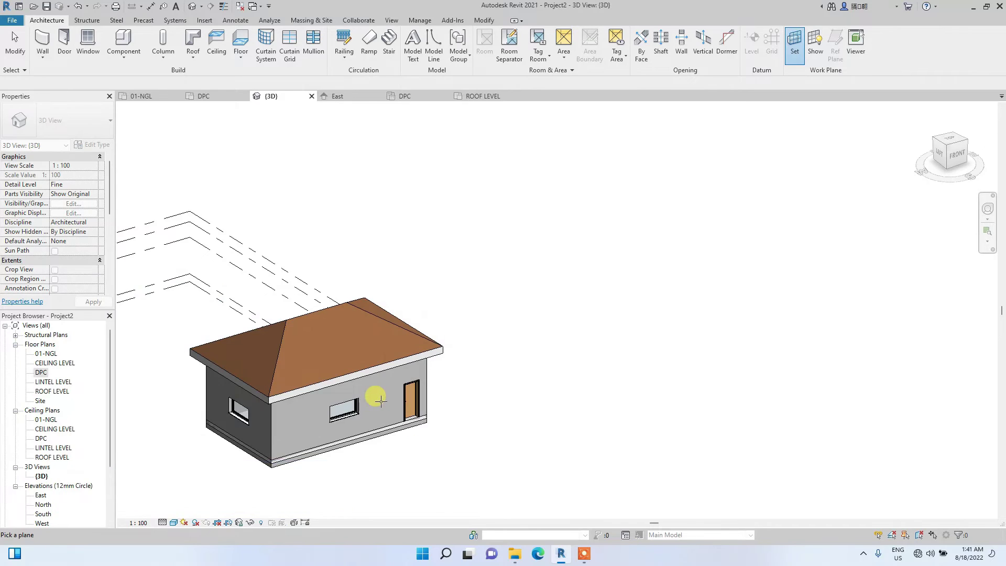
scroll(285, 412, "up", 3)
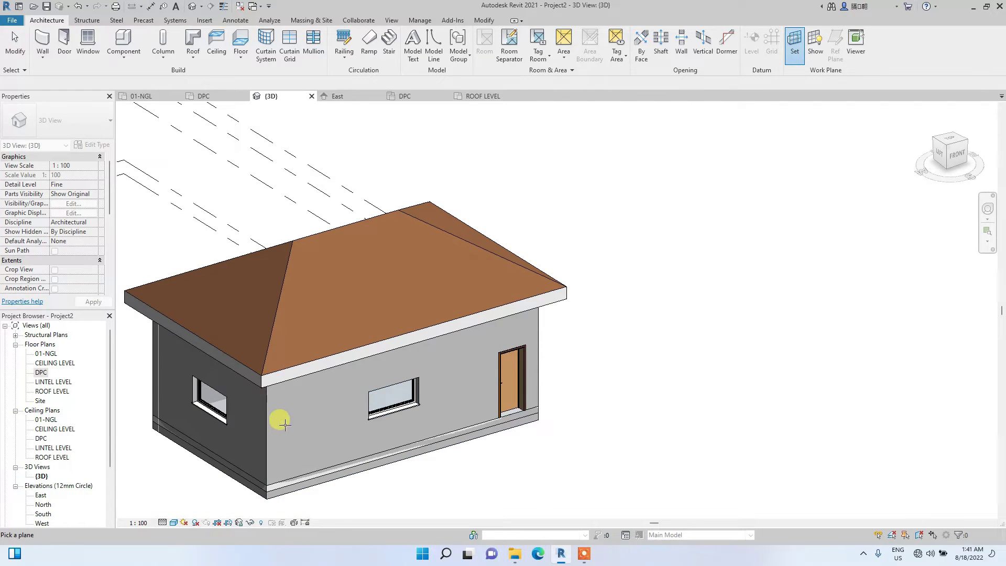
left_click(271, 429)
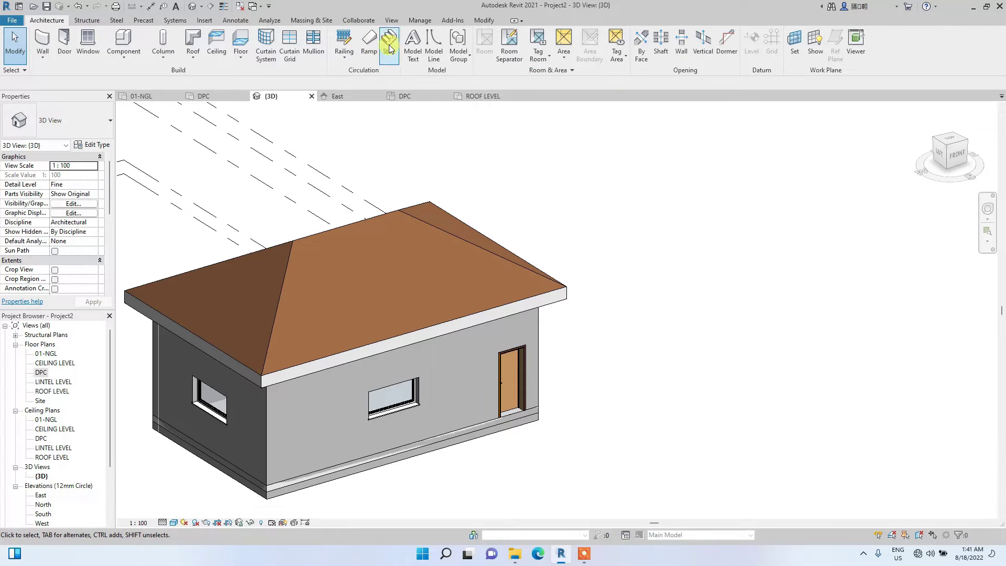
Step: Place model text reading MY NAME on the front wall above the window
left_click(413, 47)
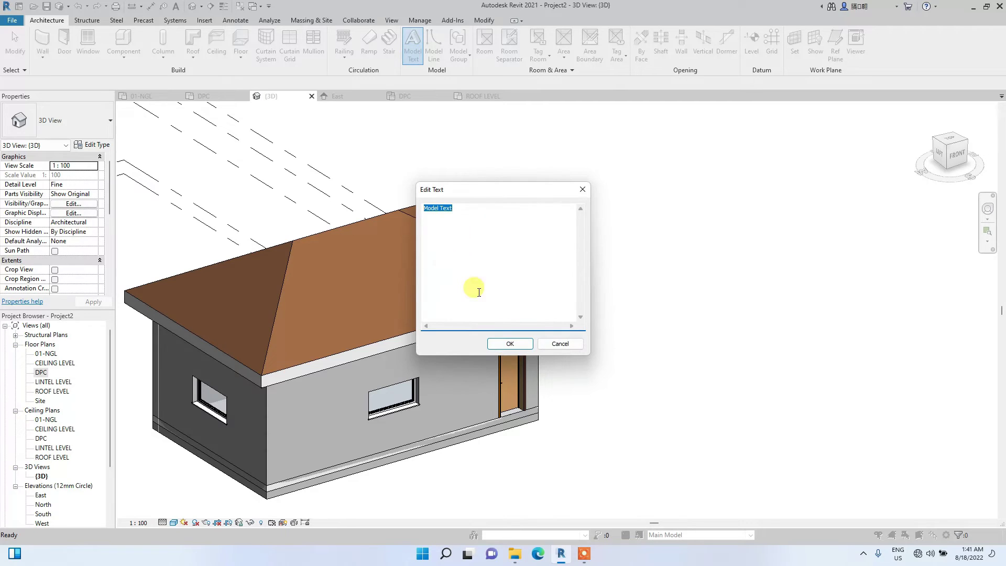
type("MY NAME")
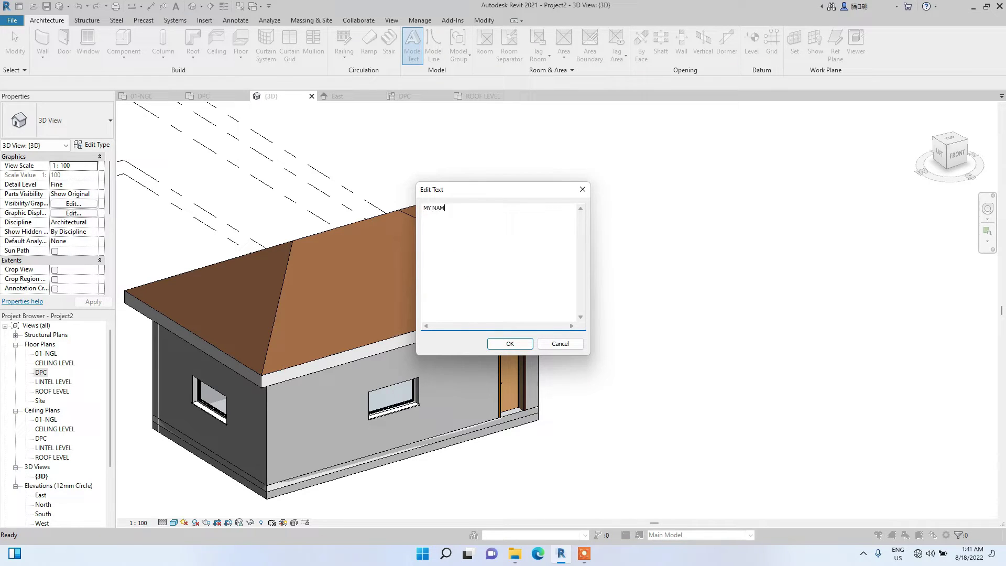
left_click(510, 344)
scroll(272, 422, "up", 4)
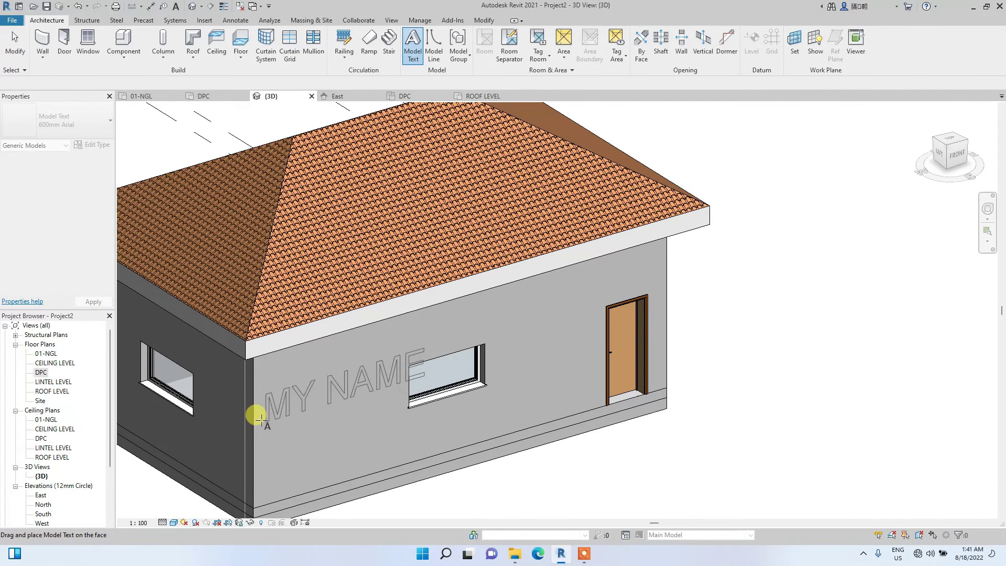
left_click(262, 401)
key("Escape")
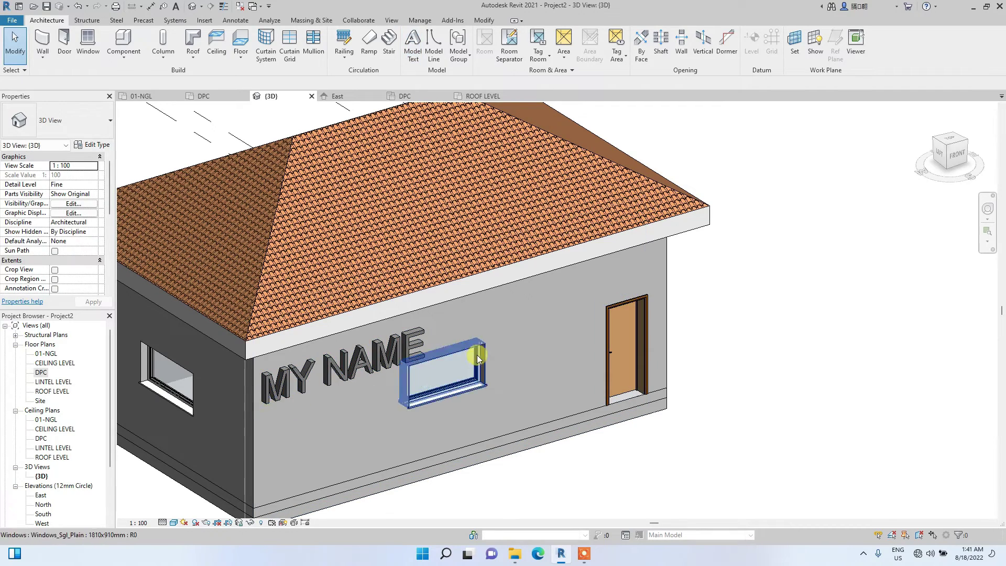
Step: Set the ViewCube to FRONT and zoom in on the MY NAME lettering
left_click(957, 154)
middle_click_drag(943, 158, 757, 150, "shift")
left_click(941, 151)
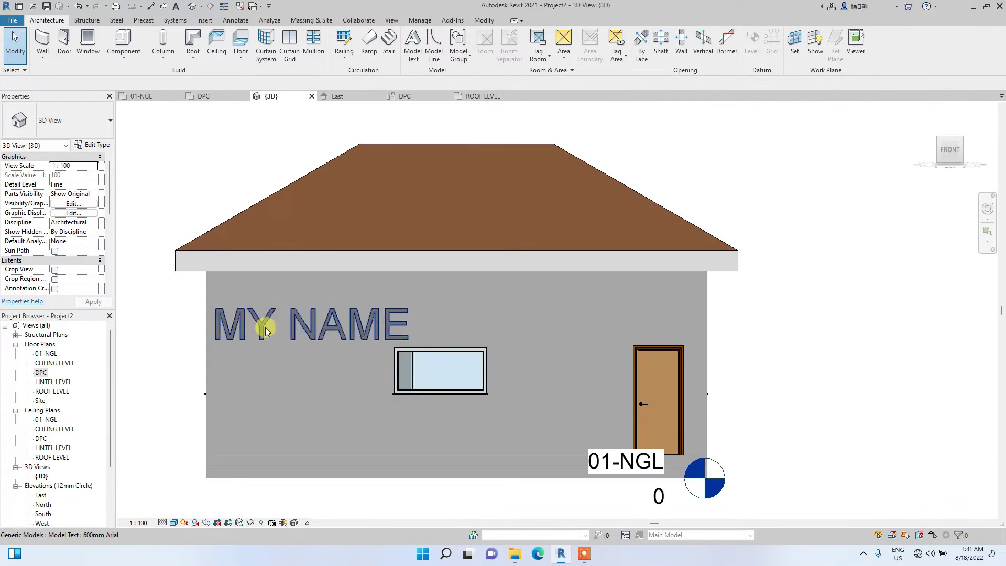
scroll(275, 322, "up", 3)
scroll(307, 329, "down", 2)
scroll(342, 322, "up", 3)
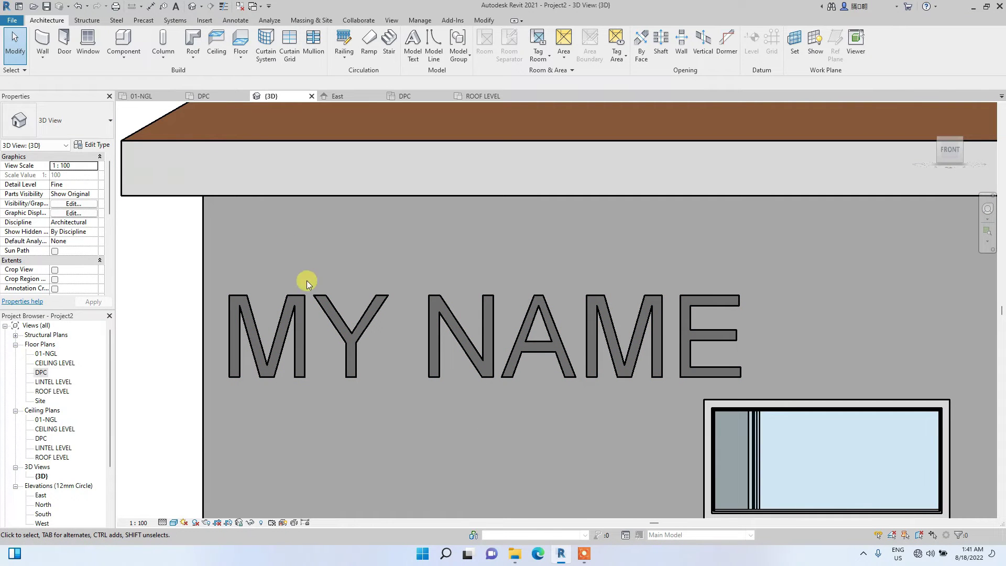
Step: Select the MY NAME model text and open the Material Browser for its material
left_click(339, 318)
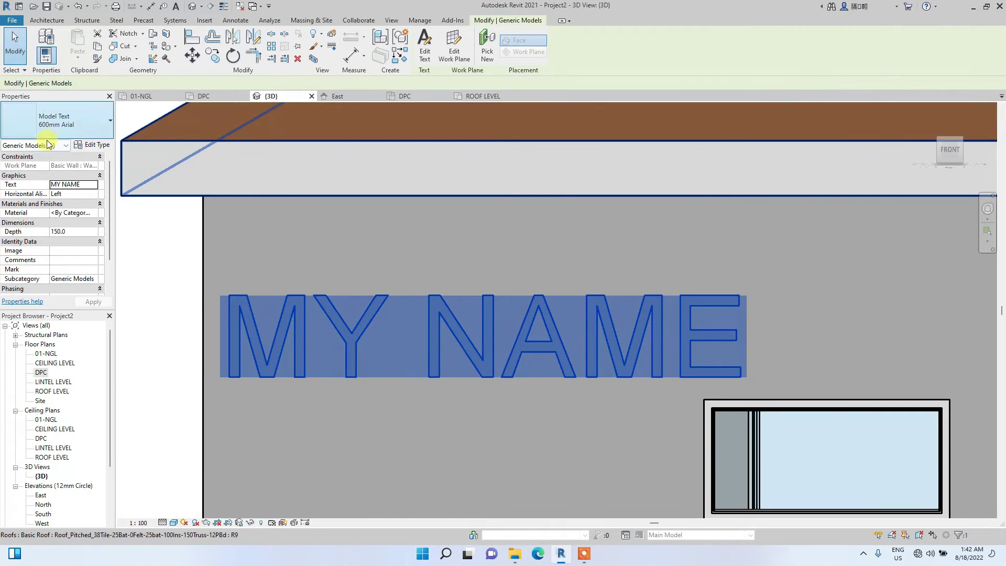
left_click(94, 217)
left_click(95, 214)
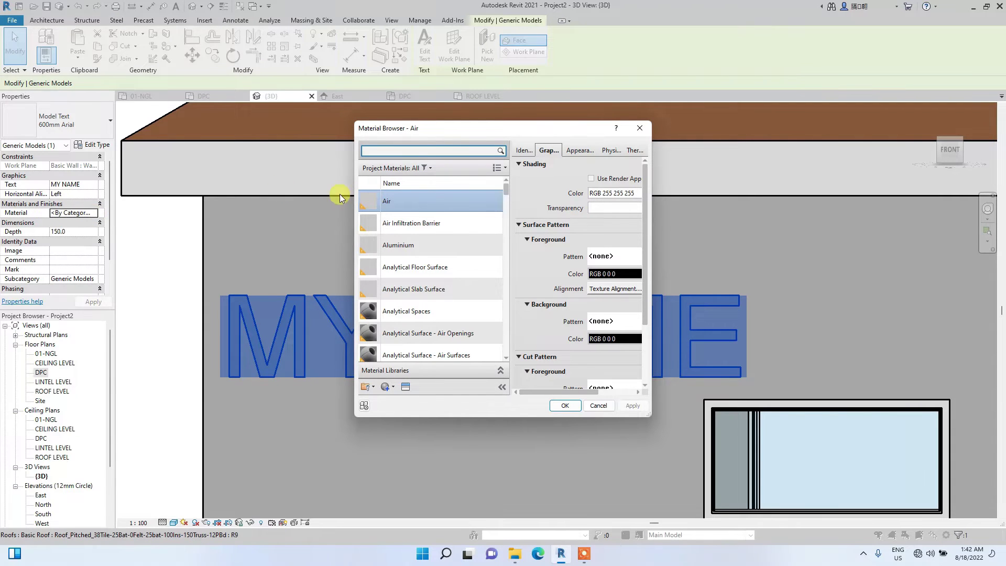
scroll(426, 264, "down", 5)
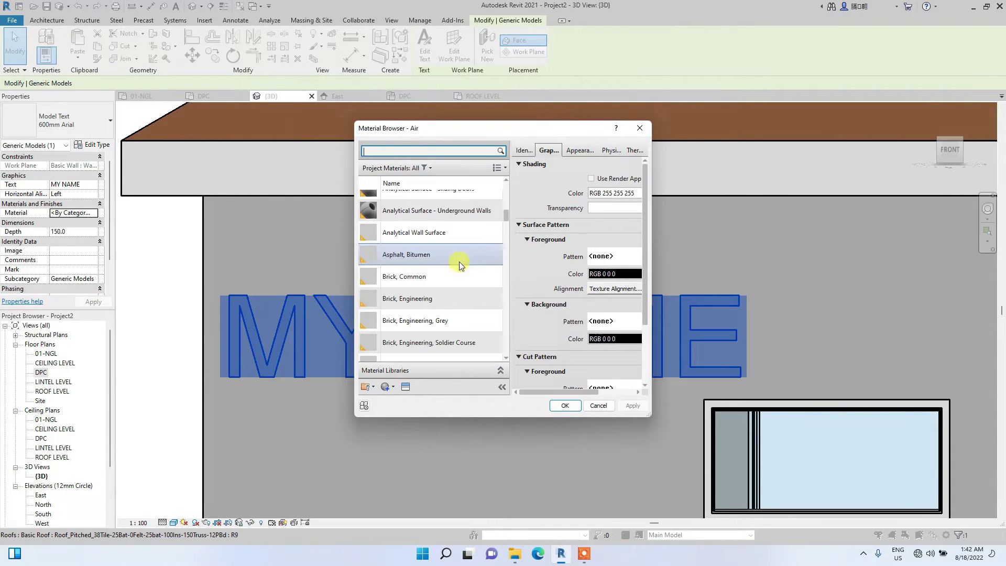
scroll(426, 263, "down", 4)
scroll(411, 277, "up", 7)
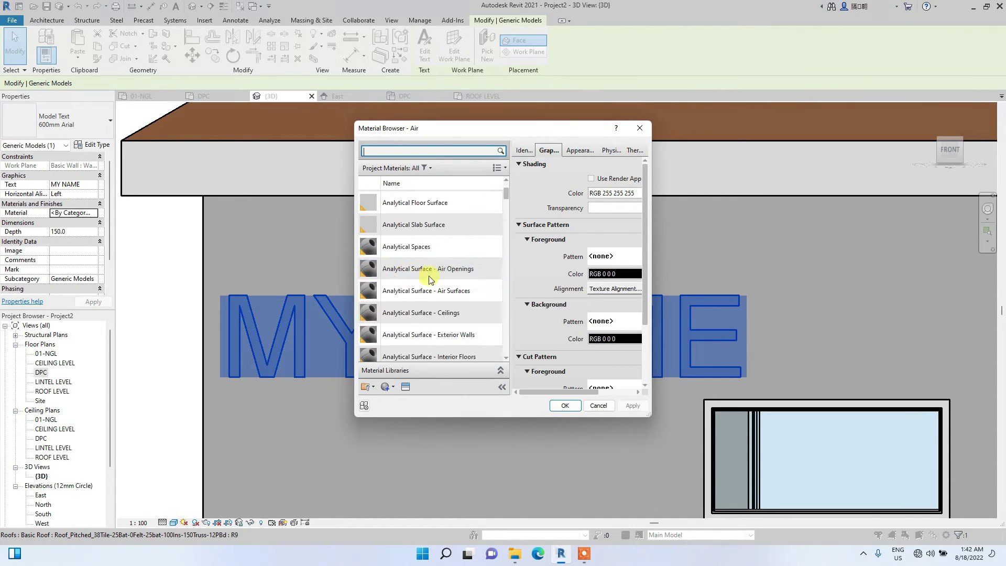
scroll(384, 324, "down", 5)
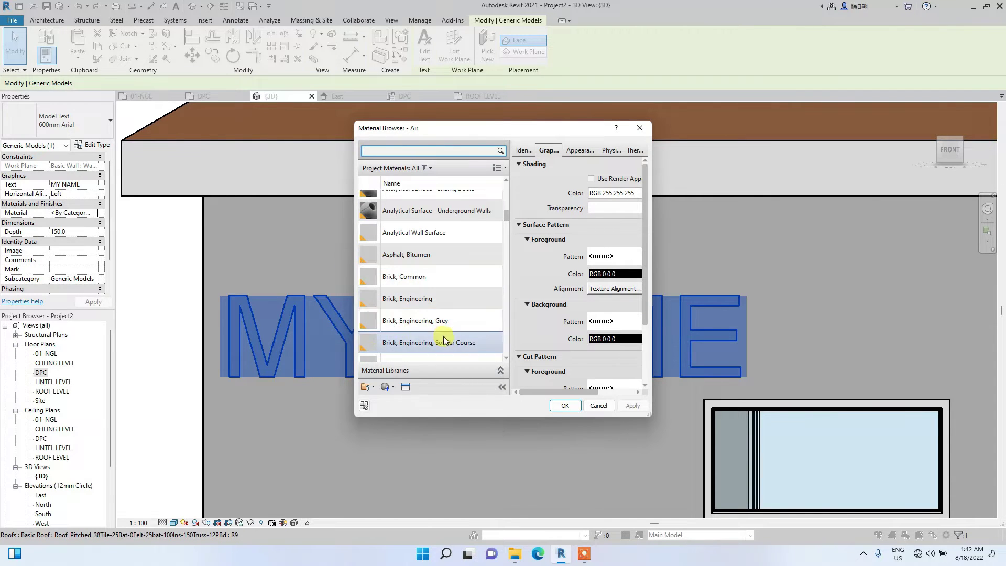
left_click(433, 280)
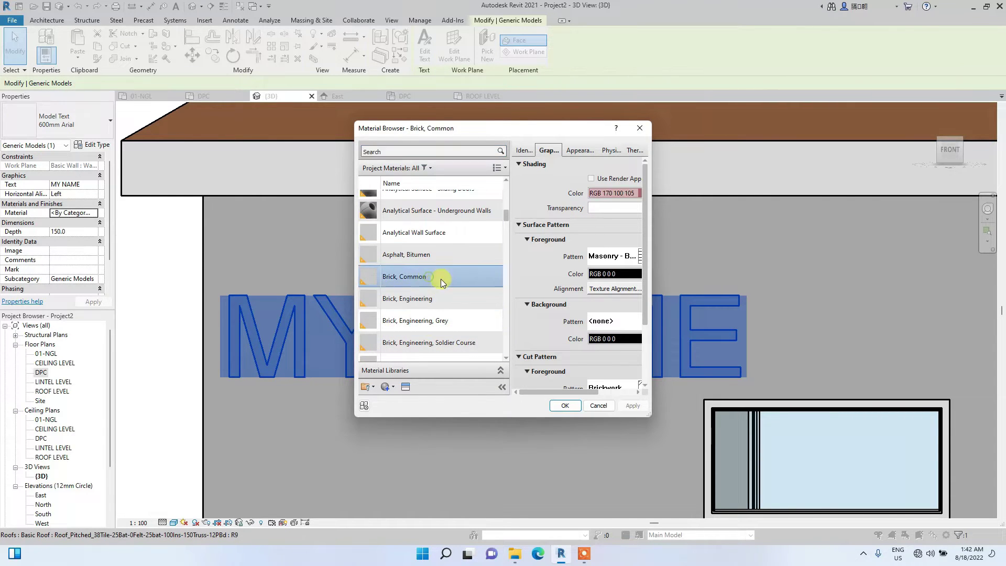
scroll(409, 336, "down", 1)
scroll(409, 358, "down", 4)
scroll(388, 298, "up", 5)
Step: Duplicate the Analytical Surface - Underground Walls material and rename it MODEL TEXT WHITE
left_click(396, 265)
right_click(397, 264)
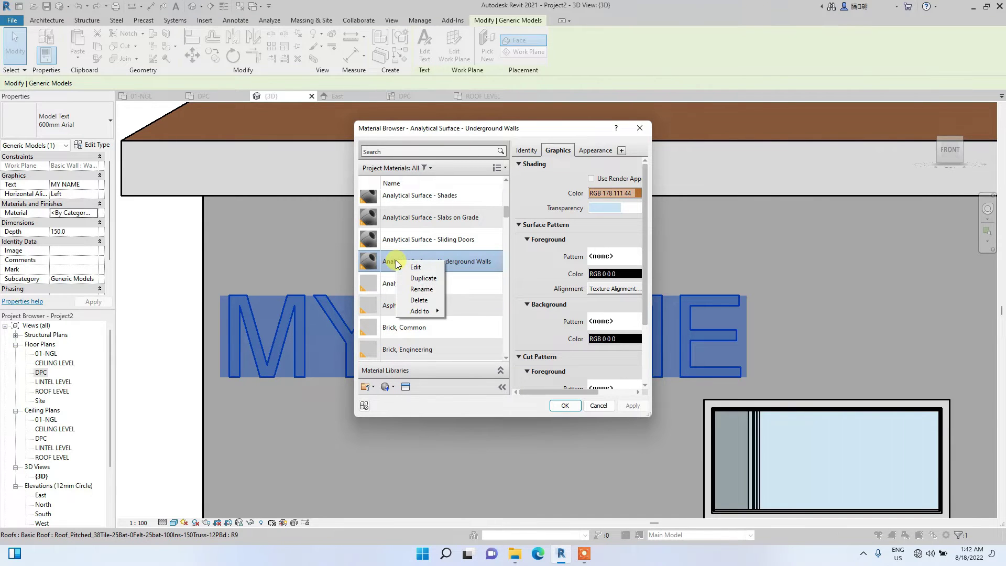
left_click(422, 278)
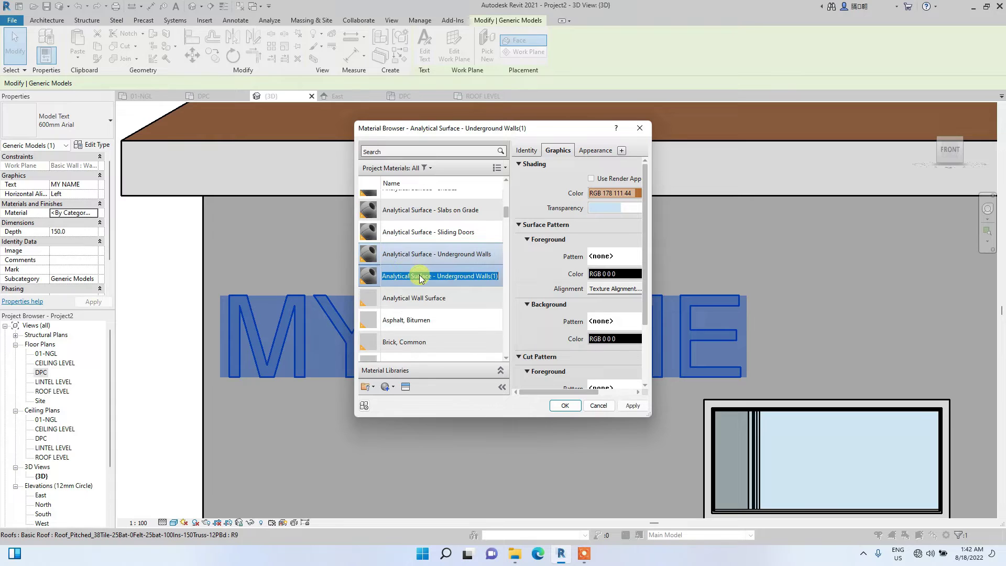
key("BackSpace")
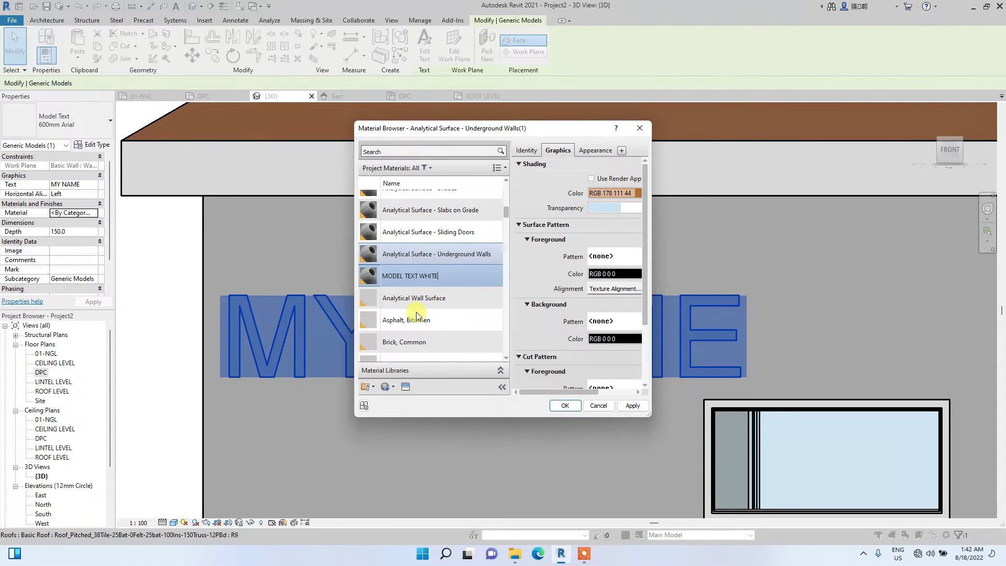
left_click(367, 284)
Step: Replace MODEL TEXT WHITE's appearance with Wall Paint > White from the Asset Browser and apply
left_click(405, 388)
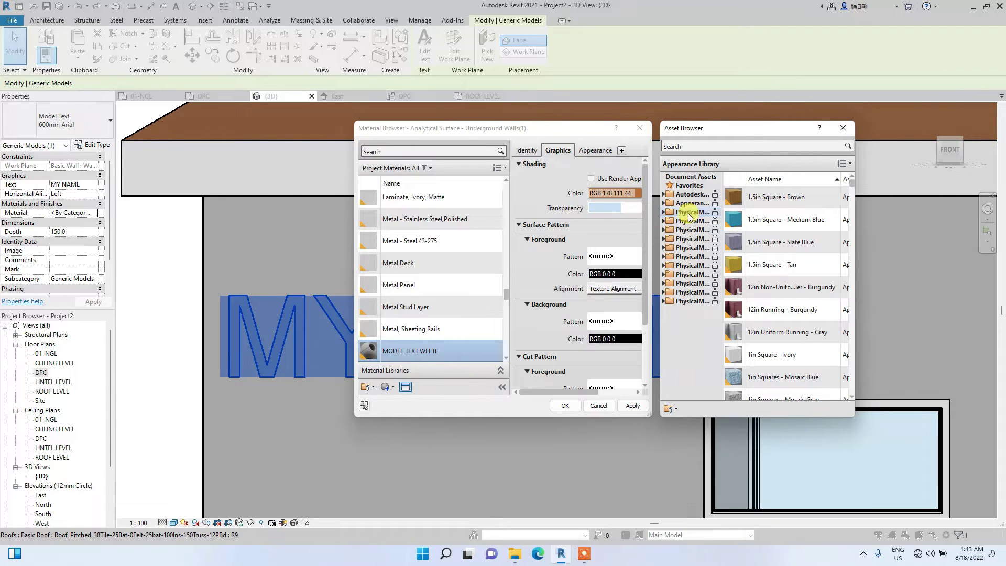
left_click(669, 204)
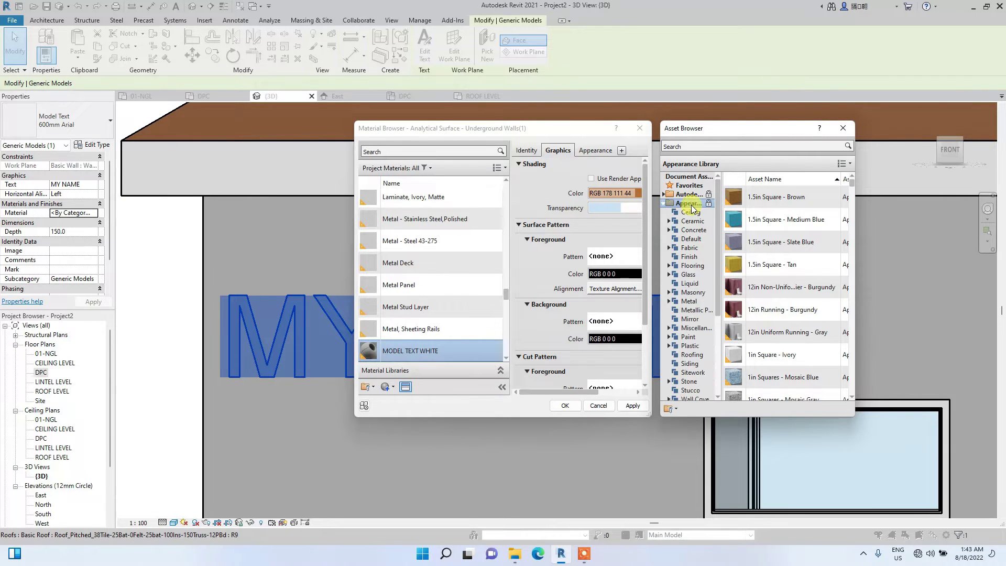
scroll(685, 312, "down", 3)
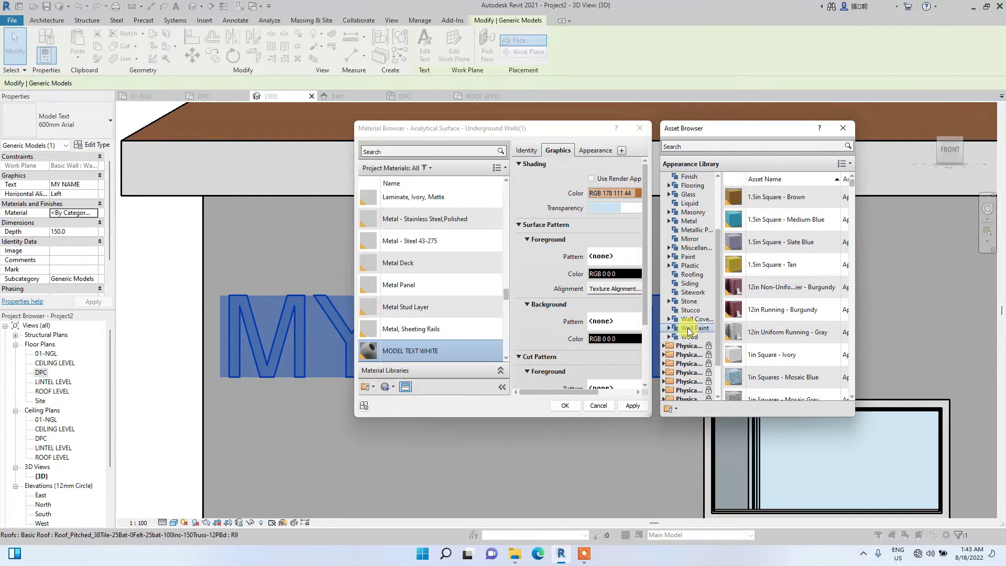
left_click(694, 328)
scroll(747, 313, "down", 5)
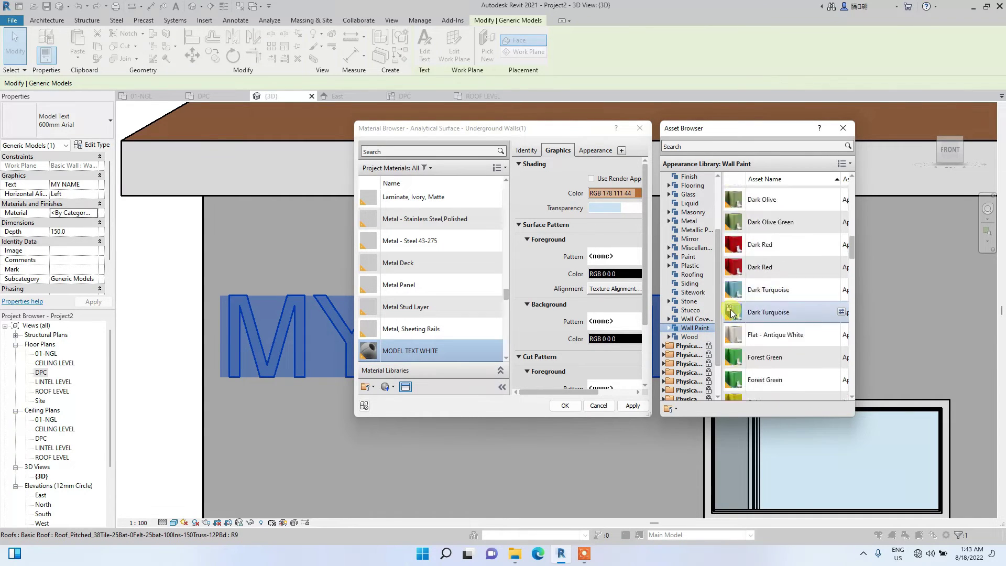
scroll(747, 313, "down", 15)
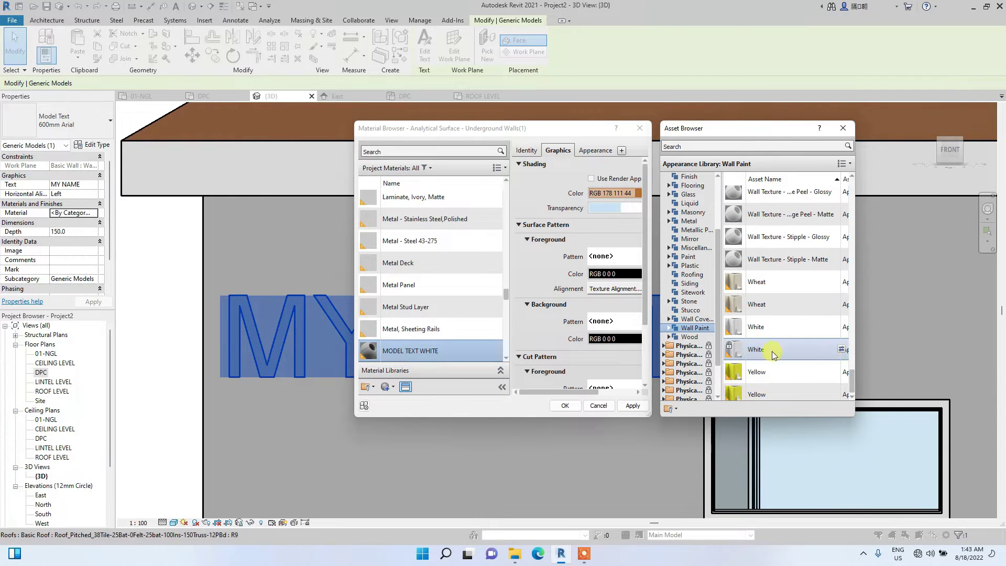
left_click(842, 350)
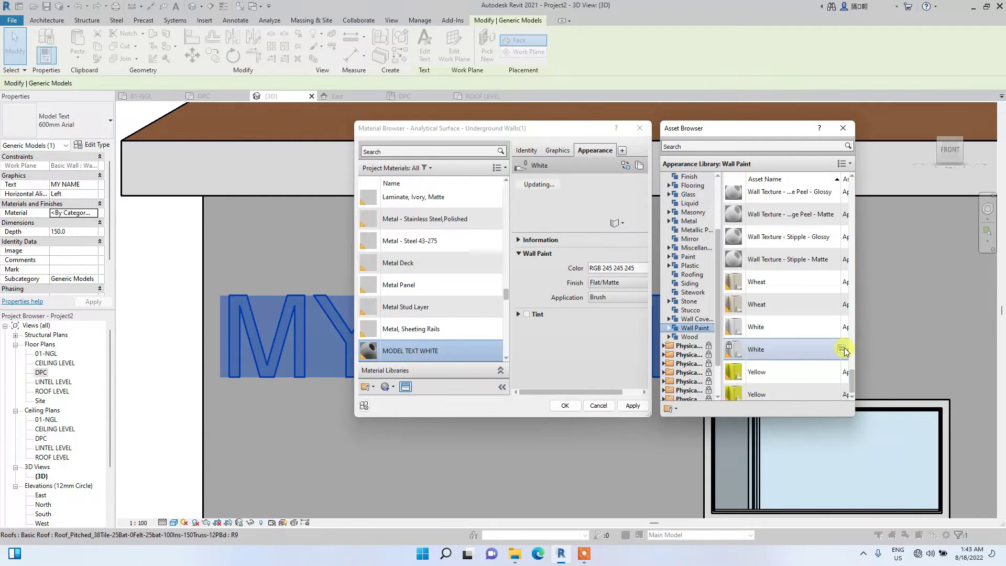
left_click(638, 406)
left_click(558, 404)
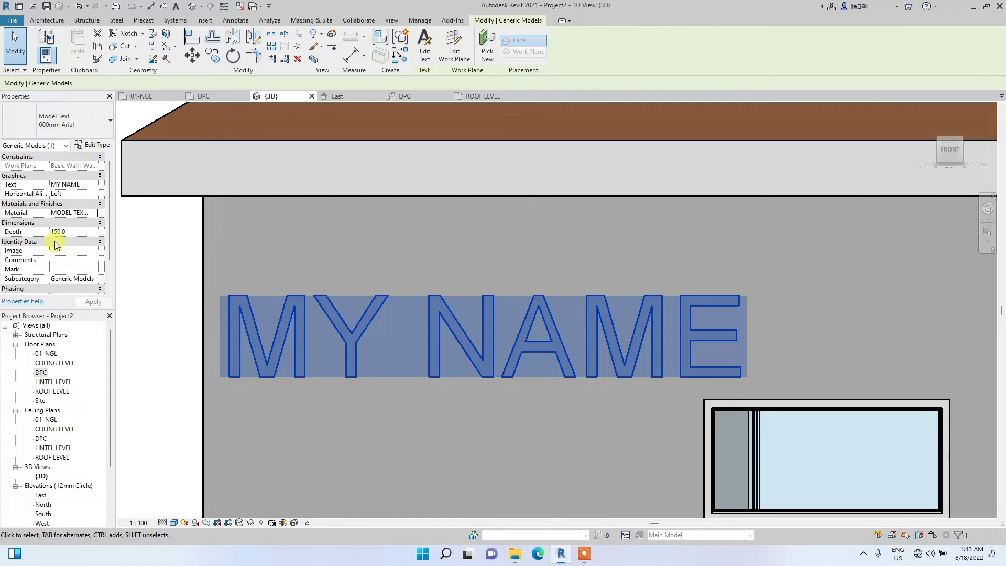
Step: Change the MY NAME model text depth from 150 to 25
left_click(69, 231)
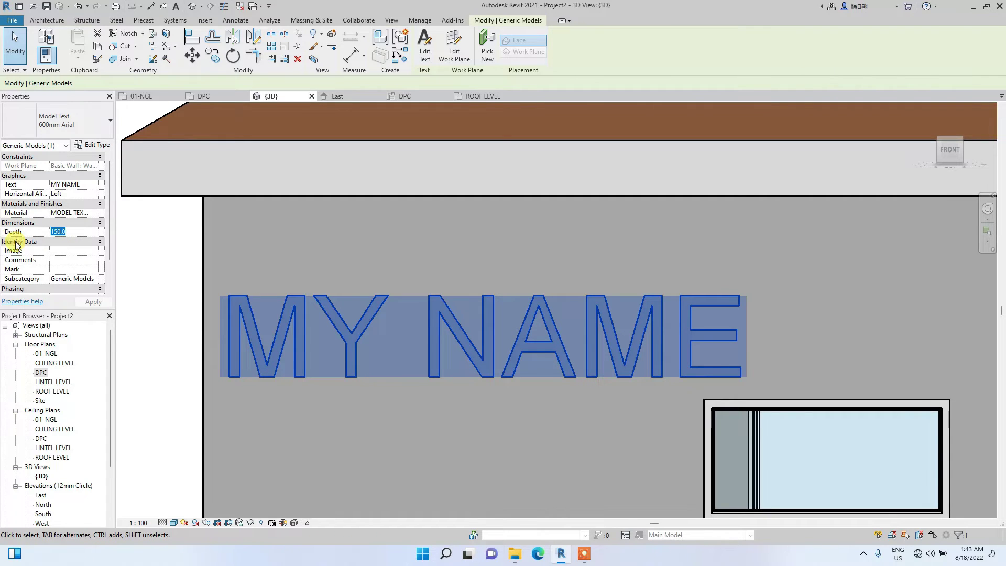
type("2")
left_click(162, 314)
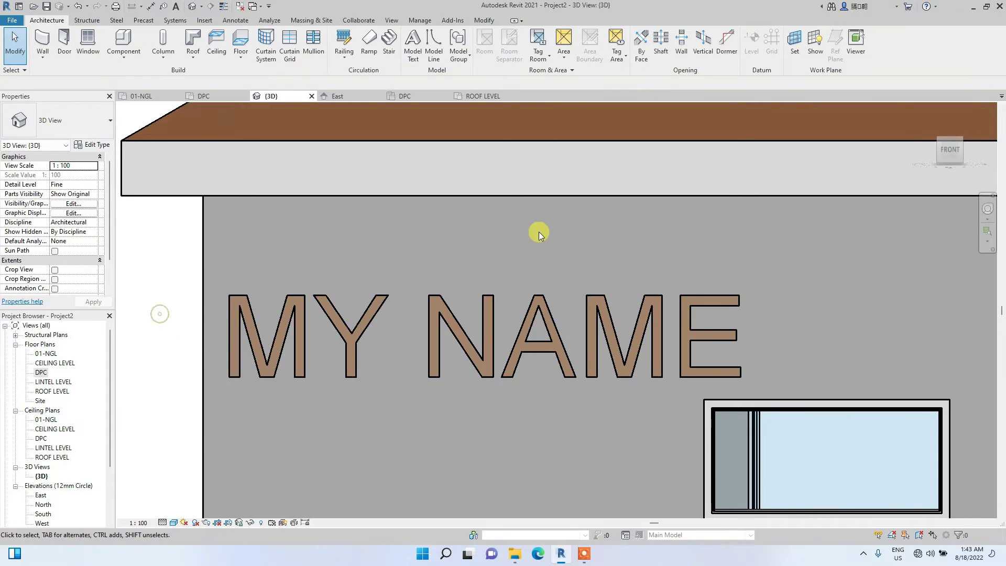
Step: Orbit and zoom the 3D view to inspect the thinner letters on the house
scroll(359, 300, "down", 2)
scroll(360, 299, "down", 2)
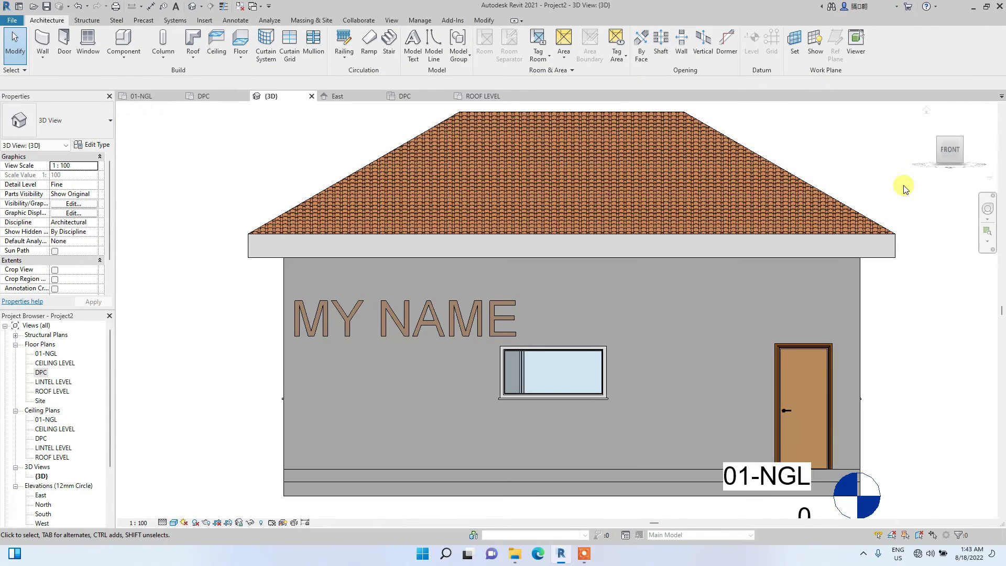
mouse_move(950, 166)
middle_mouse_down("shift")
mouse_move(157, 108)
mouse_move(227, 117)
mouse_move(254, 171)
mouse_move(191, 206)
middle_mouse_up("shift")
scroll(356, 292, "up", 6)
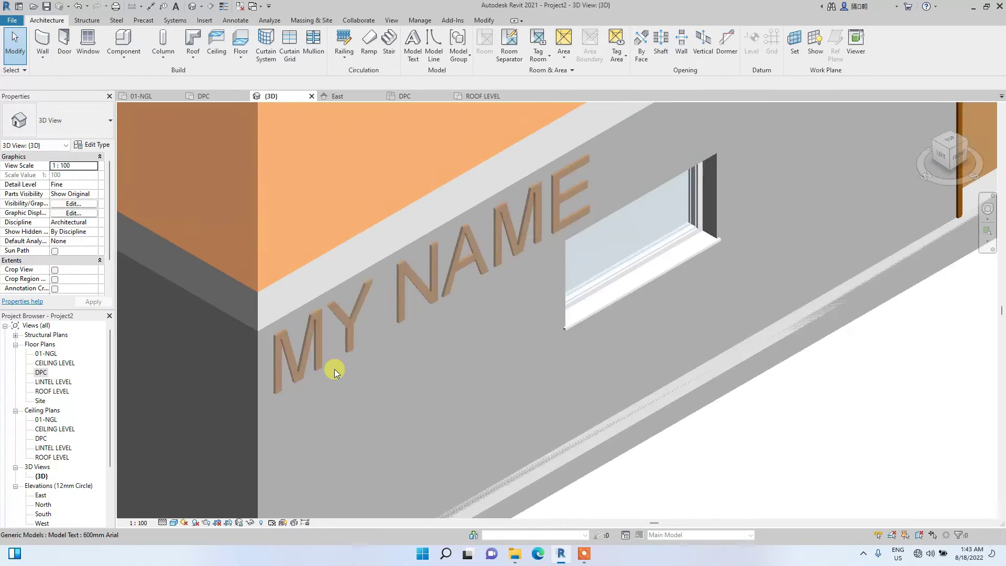
scroll(289, 308, "up", 3)
scroll(282, 286, "up", 4)
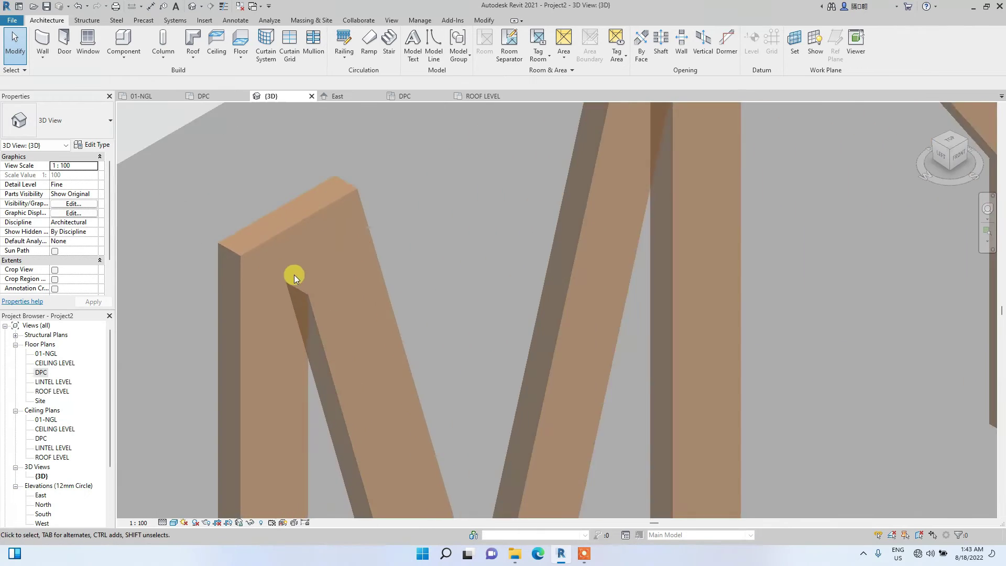
scroll(291, 295, "down", 4)
scroll(265, 313, "up", 4)
Step: Turn on Use Render Appearance for MODEL TEXT WHITE so its shading becomes light RGB 244 244 244
left_click(265, 313)
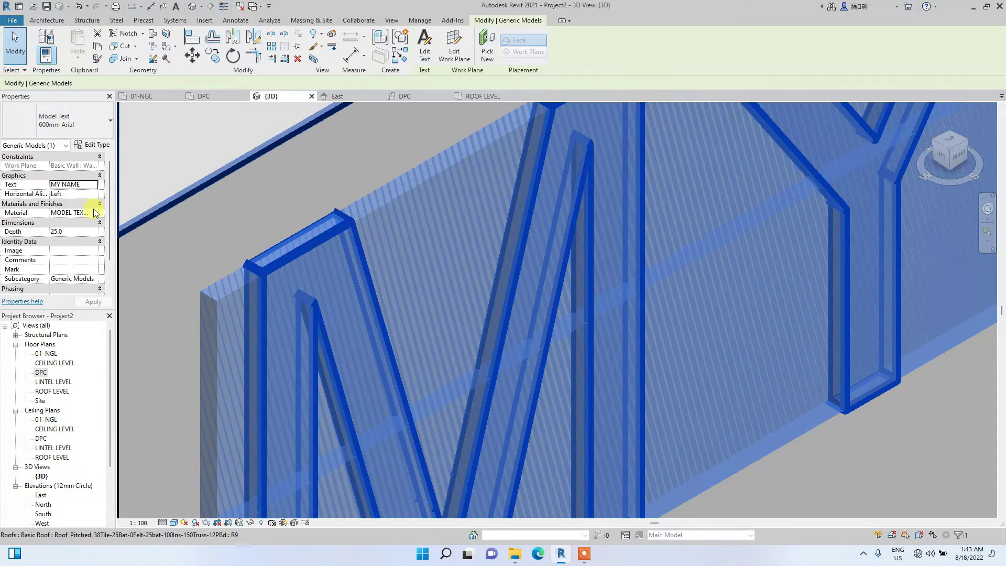
left_click(96, 212)
left_click(97, 212)
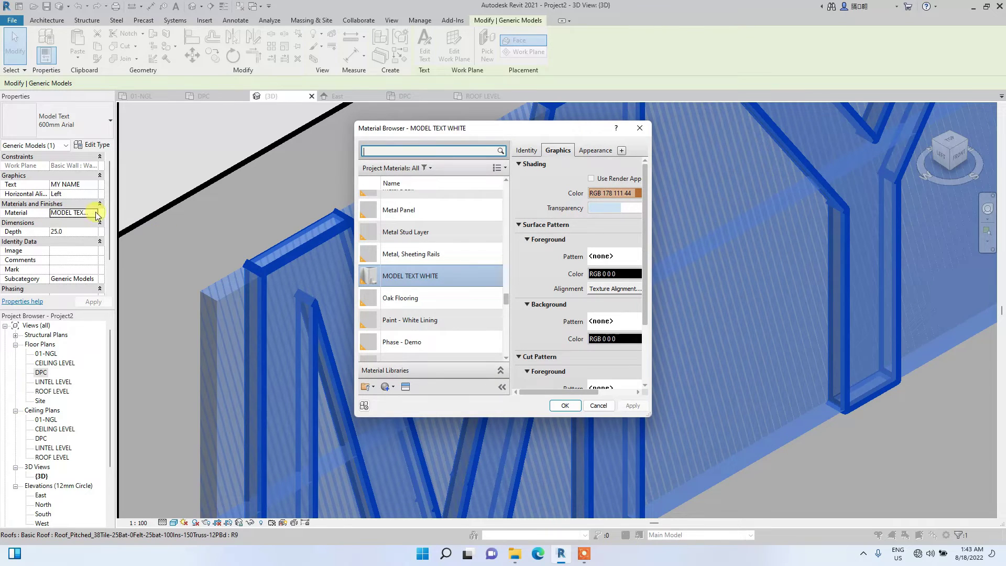
left_click(589, 407)
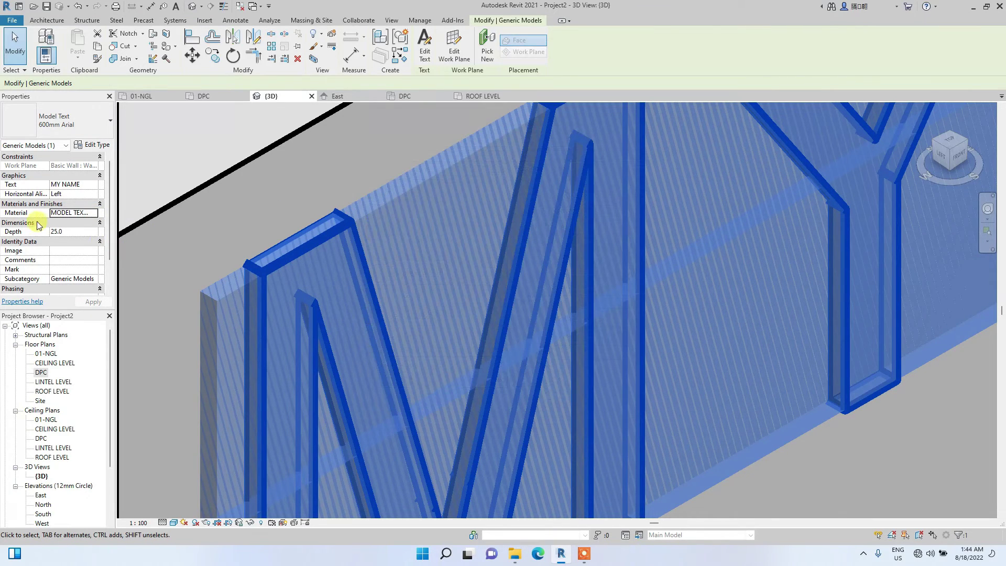
left_click(97, 214)
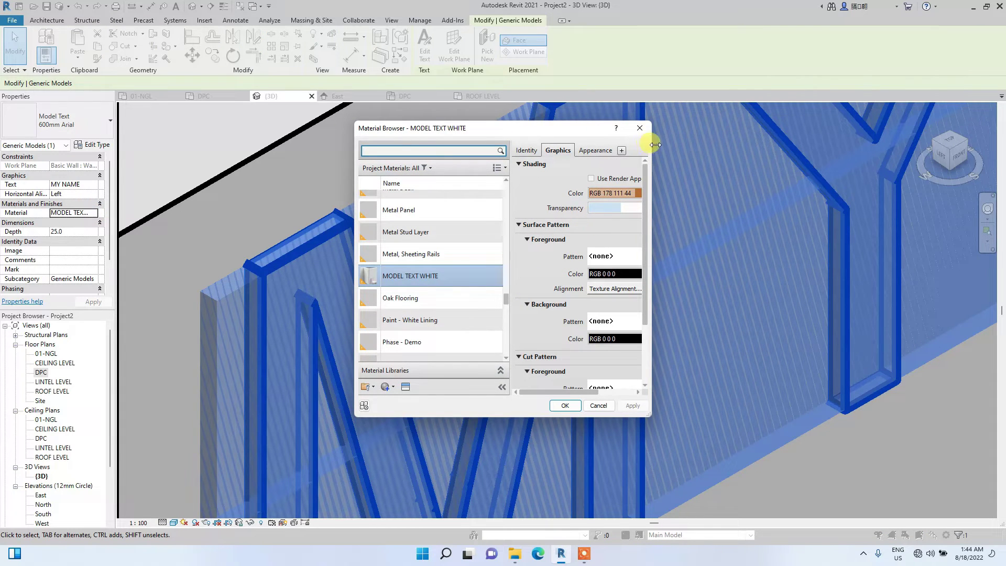
left_click_drag(653, 145, 789, 152)
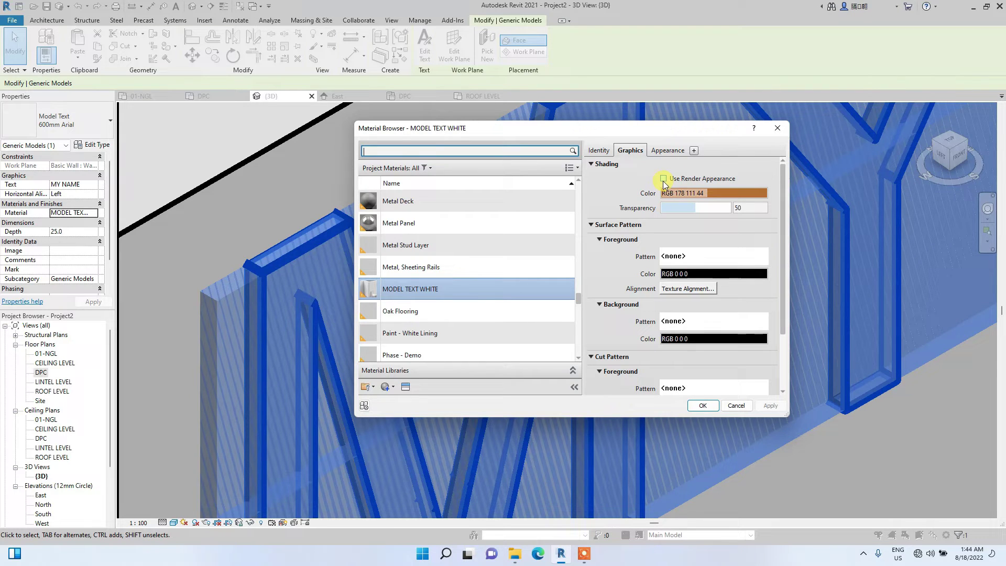
left_click(664, 179)
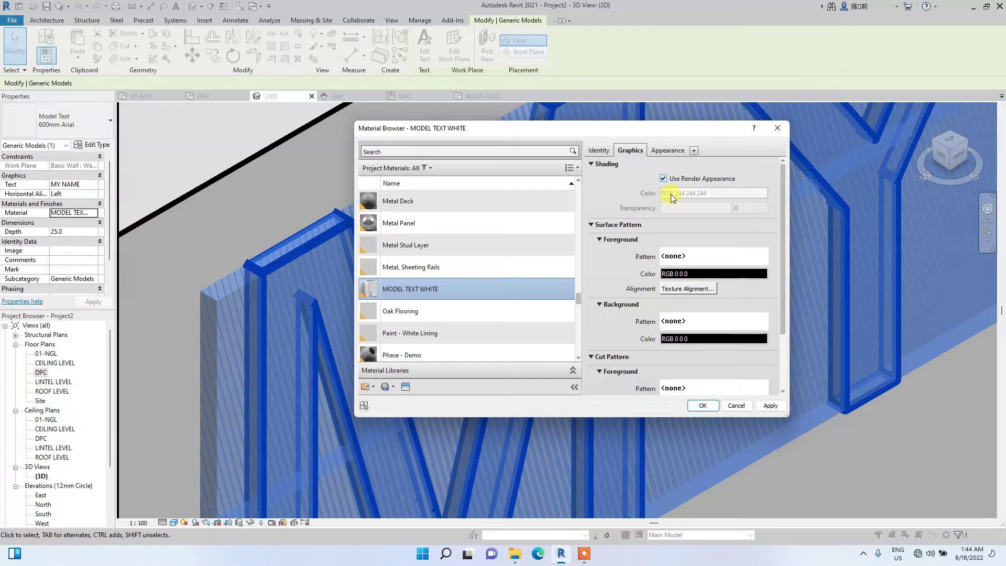
left_click(770, 407)
left_click(703, 406)
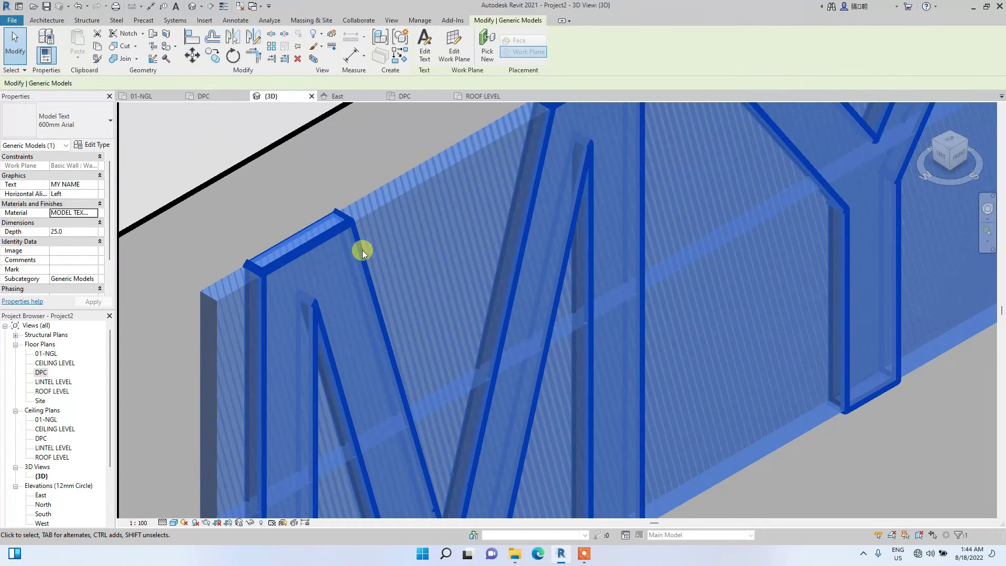
key("Escape")
scroll(259, 291, "up", 2)
scroll(441, 302, "down", 4)
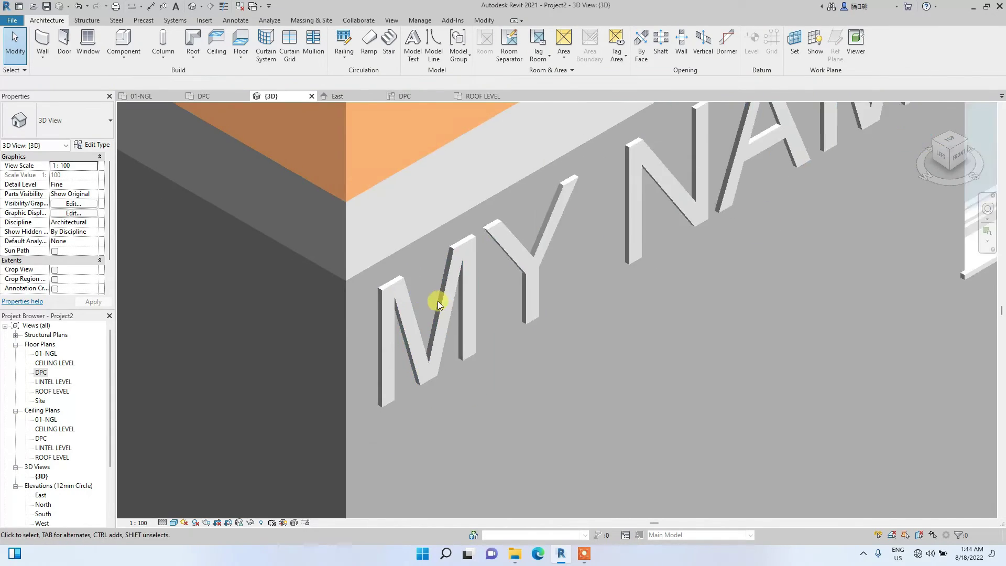
scroll(336, 384, "down", 6)
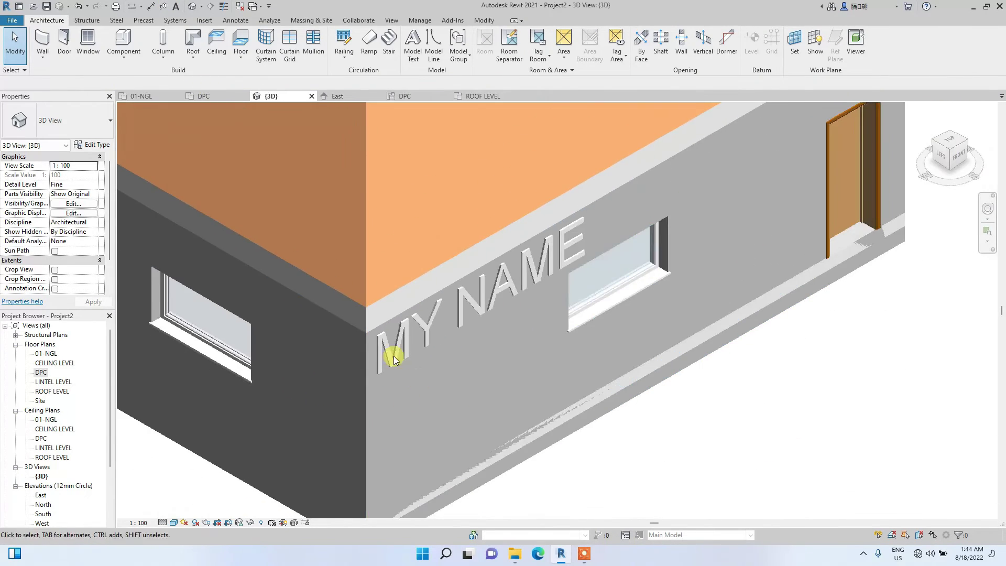
scroll(939, 169, "up", 1)
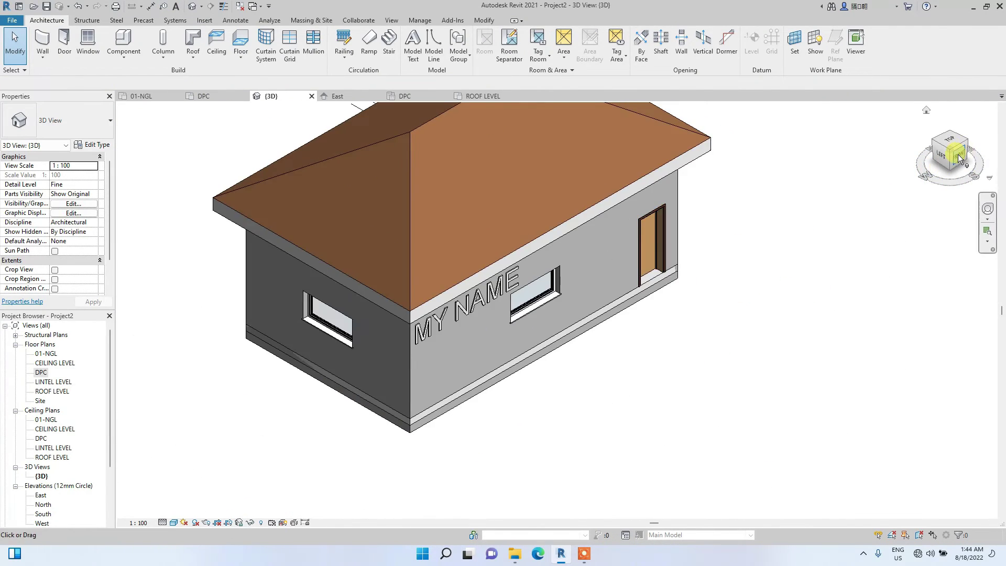
left_click(947, 158)
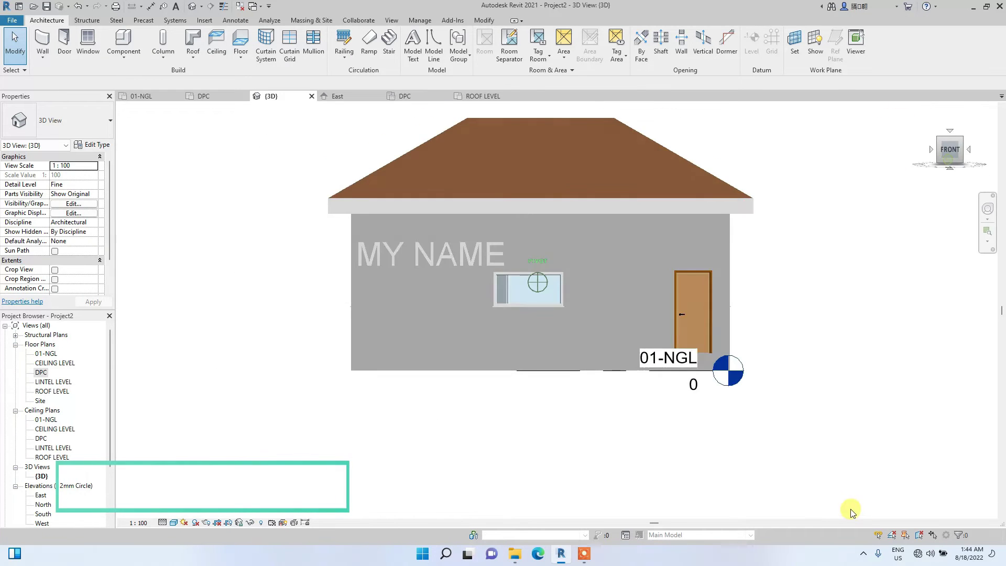
mouse_move(842, 510)
middle_mouse_down("shift")
mouse_move(764, 157)
mouse_move(122, 515)
mouse_move(139, 162)
mouse_move(658, 209)
middle_mouse_up("shift")
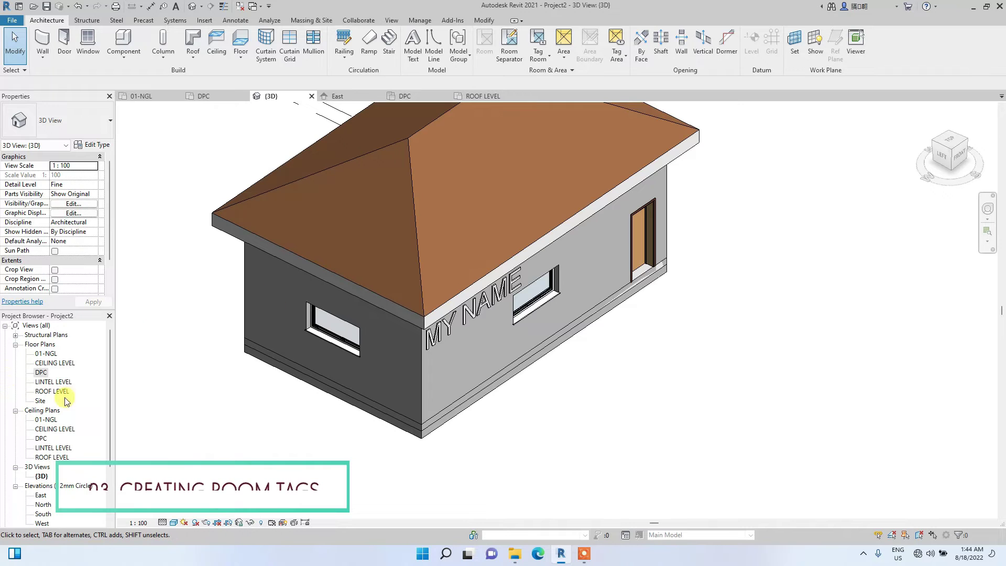
Step: Open the DPC floor plan without saving and delete the ROOM-1 text note
double_click(41, 372)
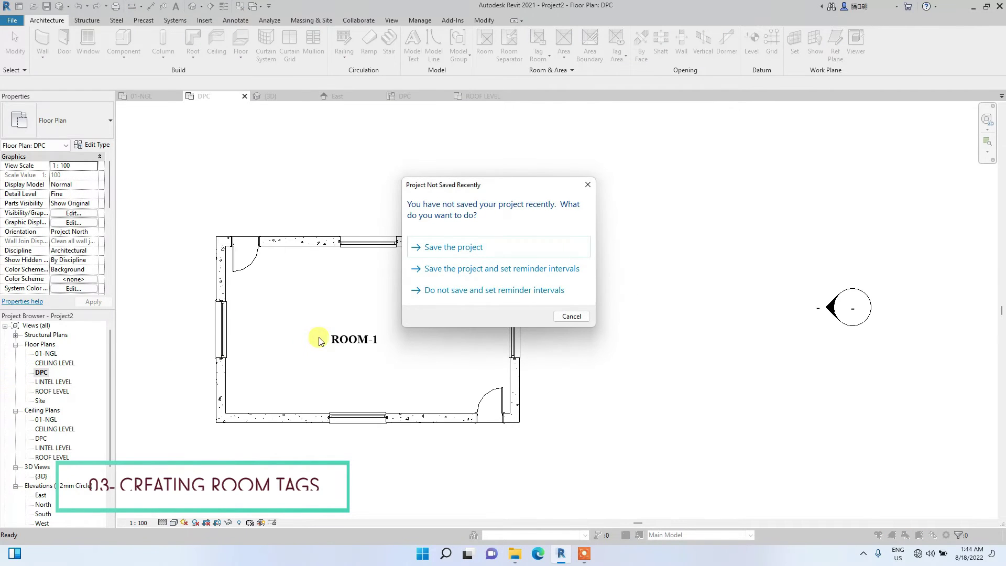
left_click(572, 316)
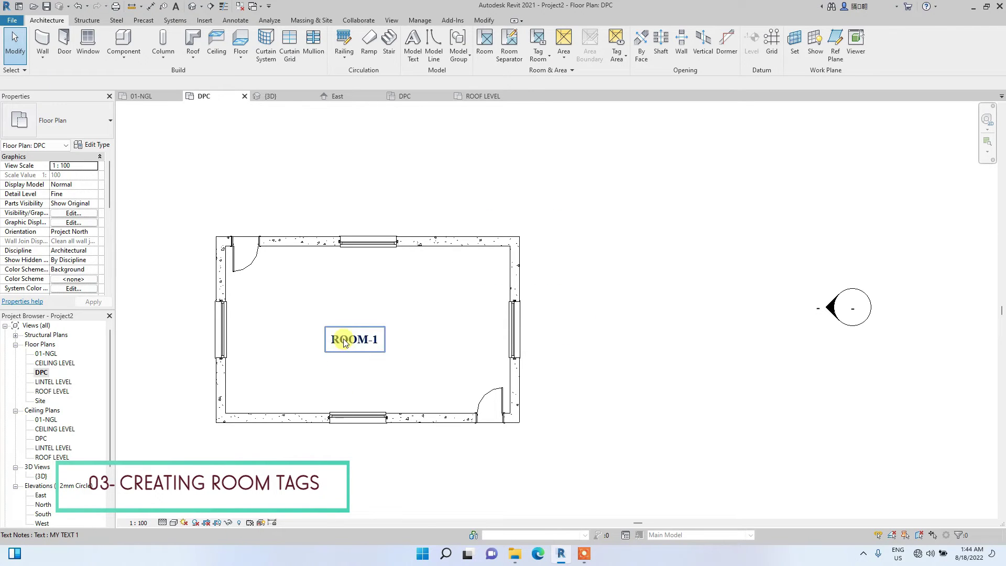
scroll(356, 339, "up", 3)
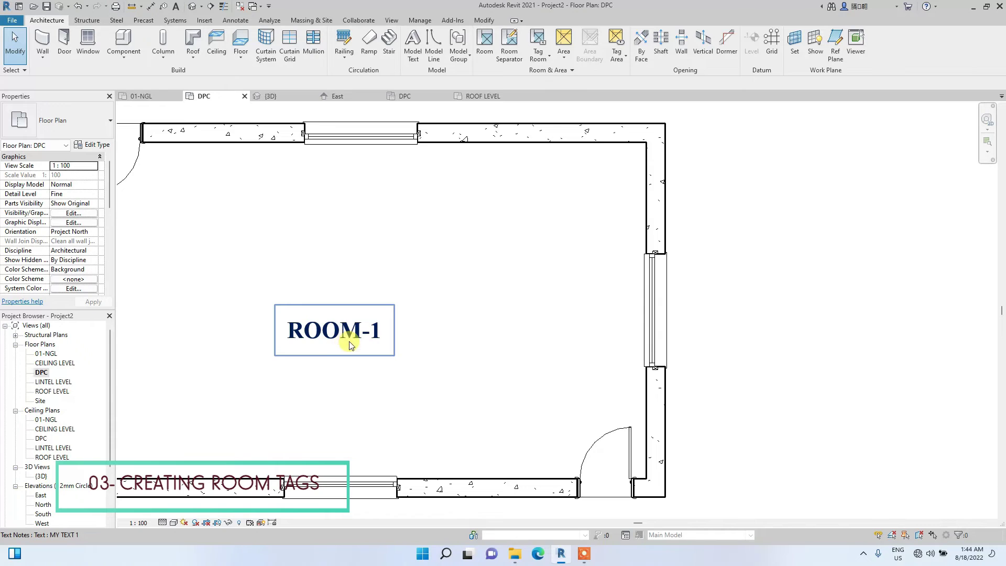
scroll(340, 341, "down", 1)
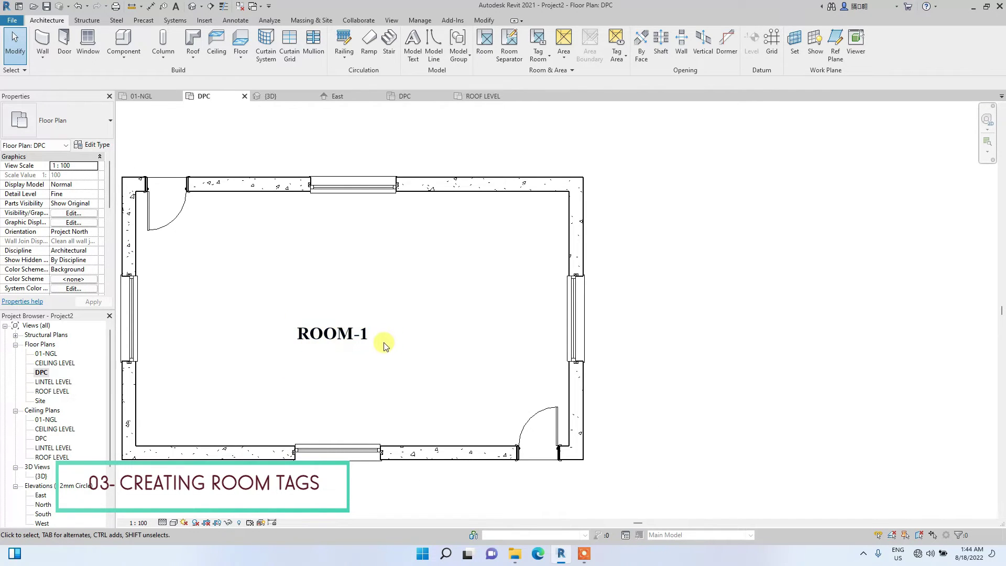
left_click(355, 344)
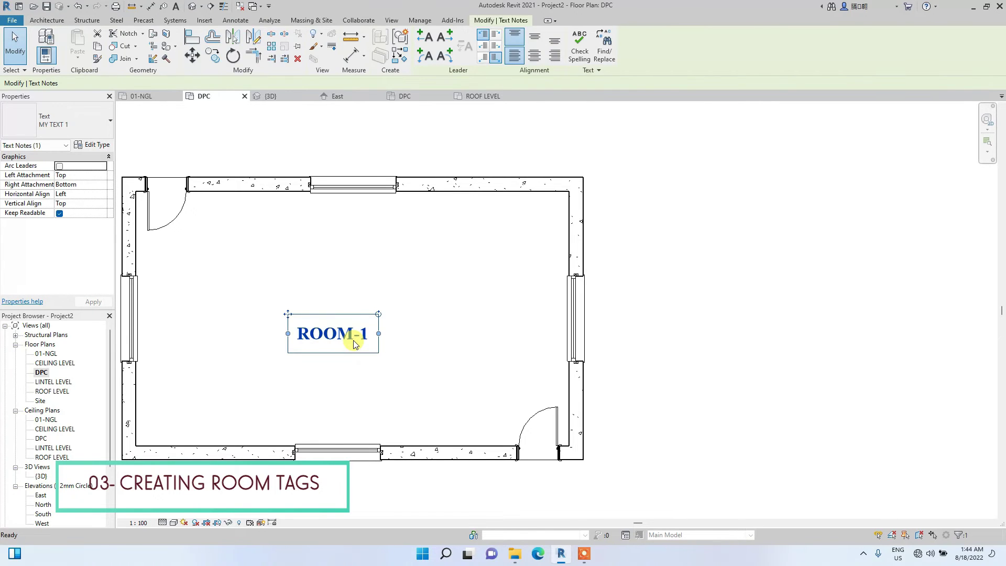
key("Delete")
scroll(235, 246, "down", 2)
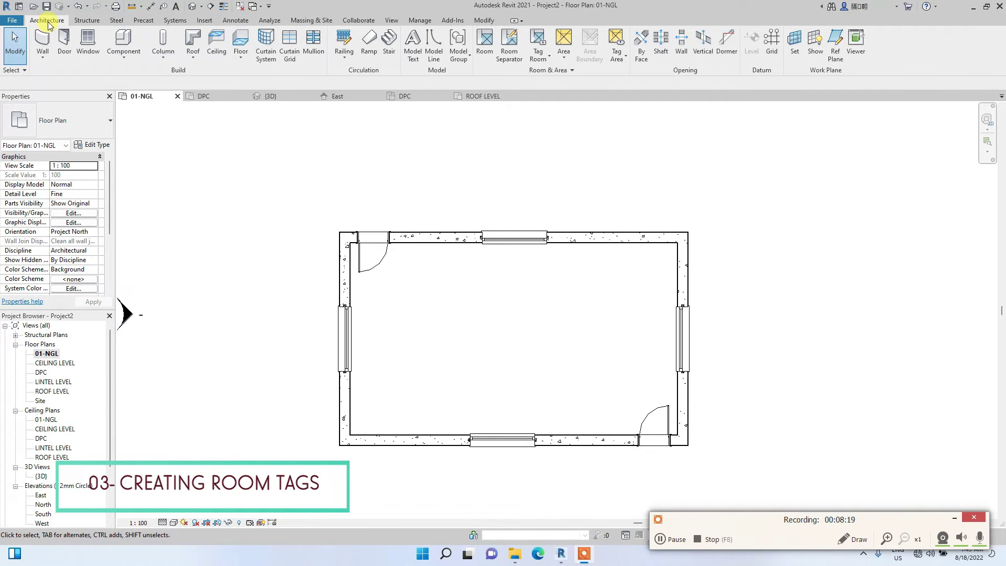
Step: Place a room inside the 01-NGL wall outline, tagged Room with a 50 m² area
left_click(486, 44)
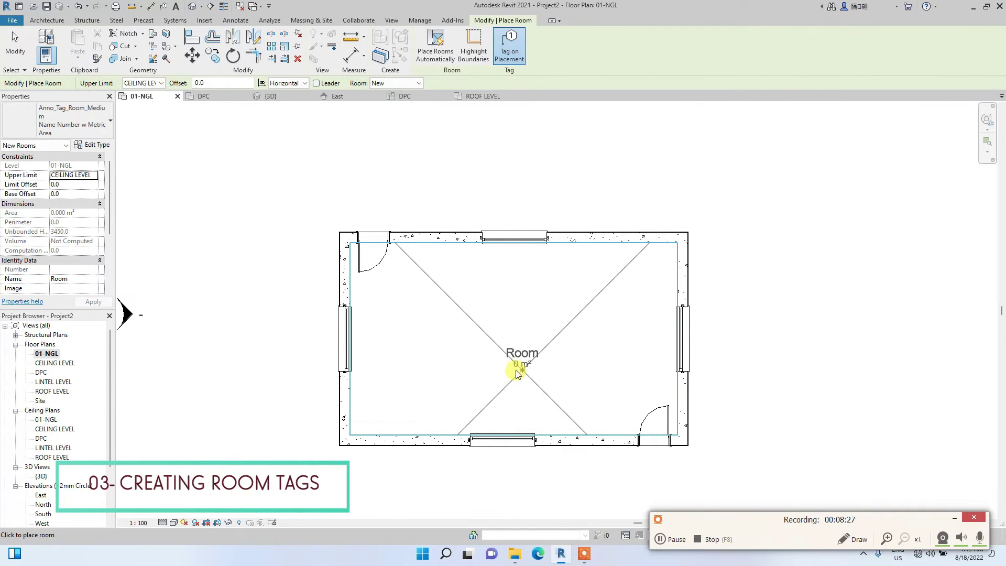
scroll(511, 362, "up", 5)
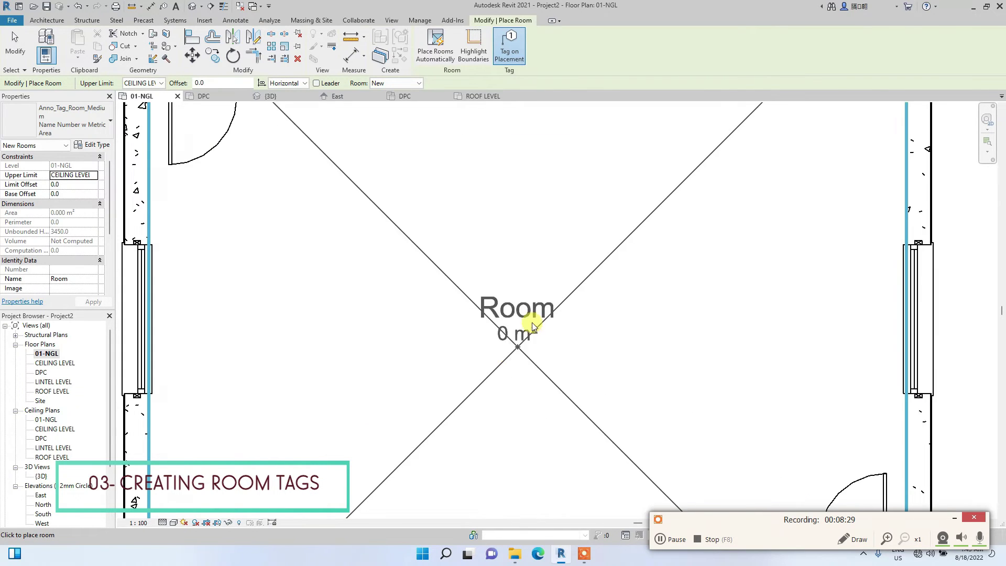
scroll(532, 324, "down", 5)
scroll(504, 343, "up", 5)
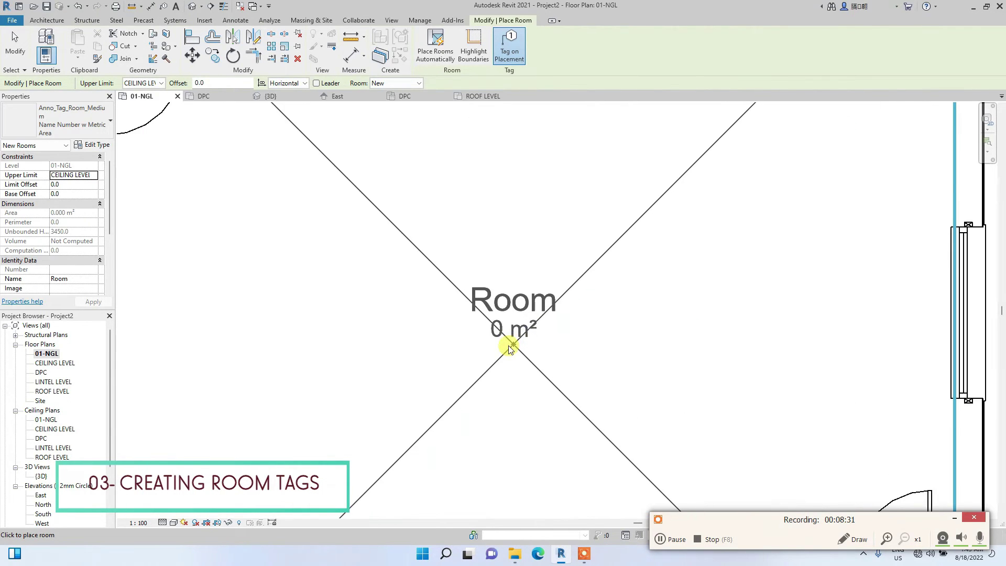
left_click(495, 338)
key("Escape")
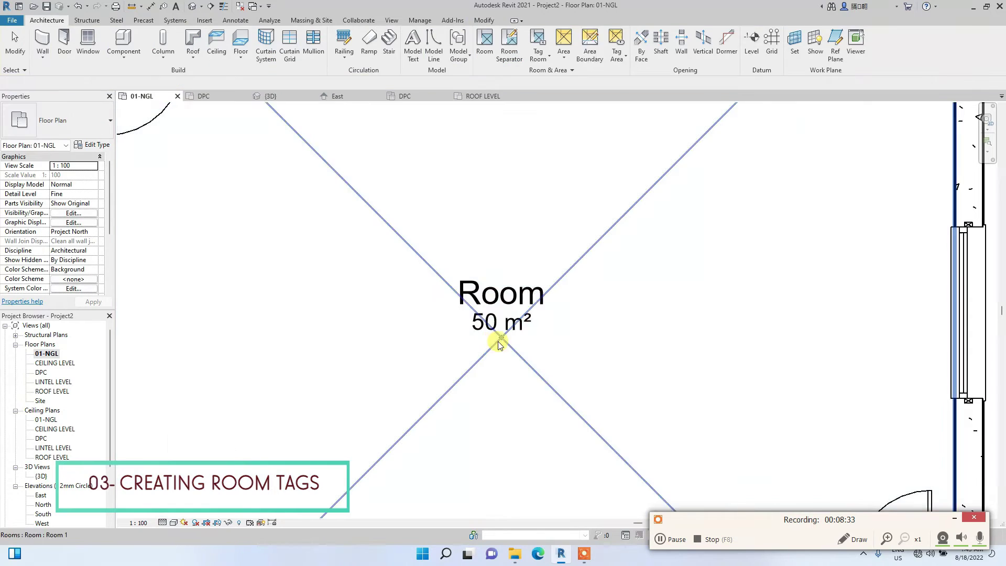
scroll(508, 341, "down", 5)
scroll(505, 320, "up", 5)
scroll(480, 316, "down", 5)
scroll(504, 295, "up", 5)
scroll(505, 295, "down", 5)
scroll(505, 299, "up", 5)
scroll(505, 309, "down", 3)
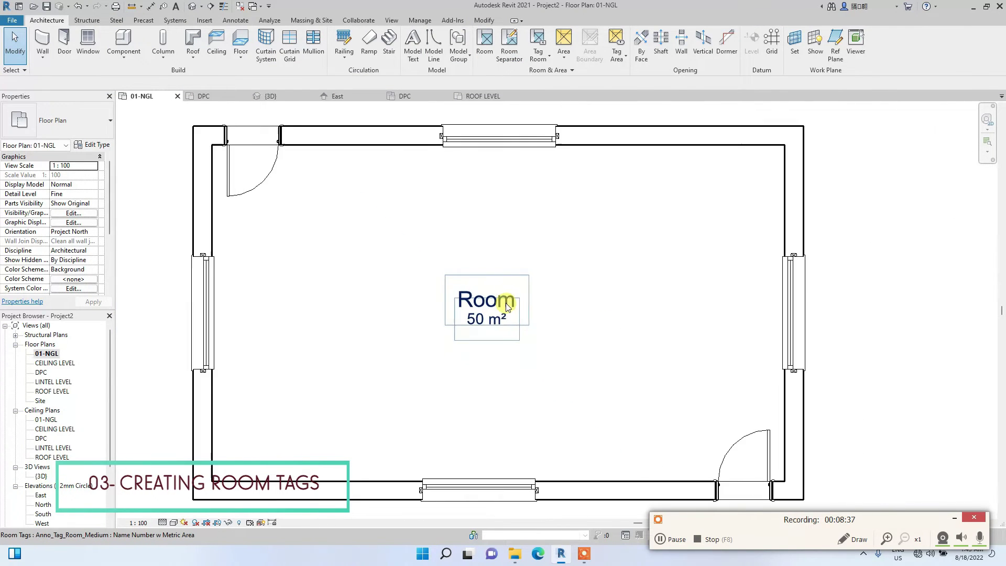
scroll(507, 310, "up", 3)
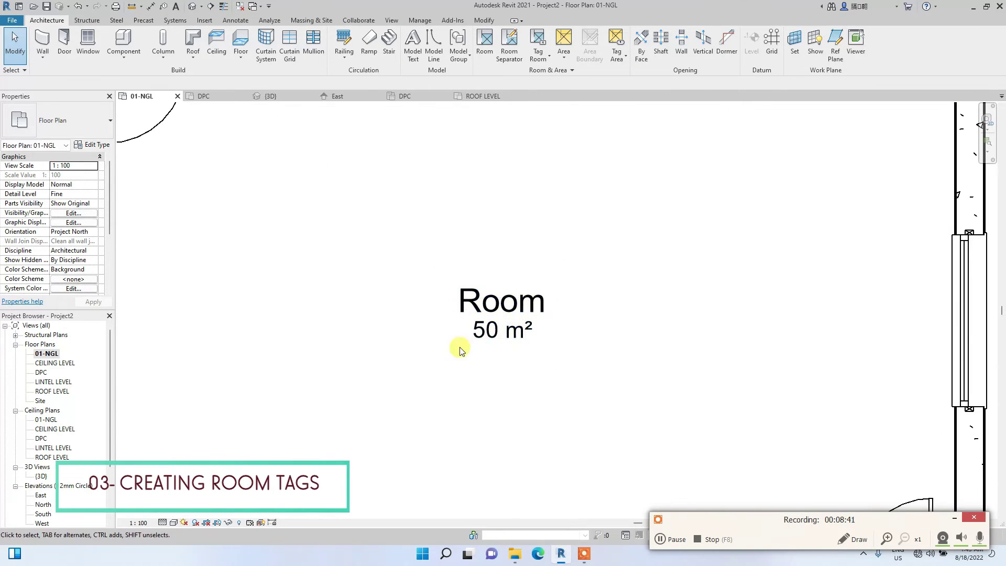
scroll(417, 334, "down", 3)
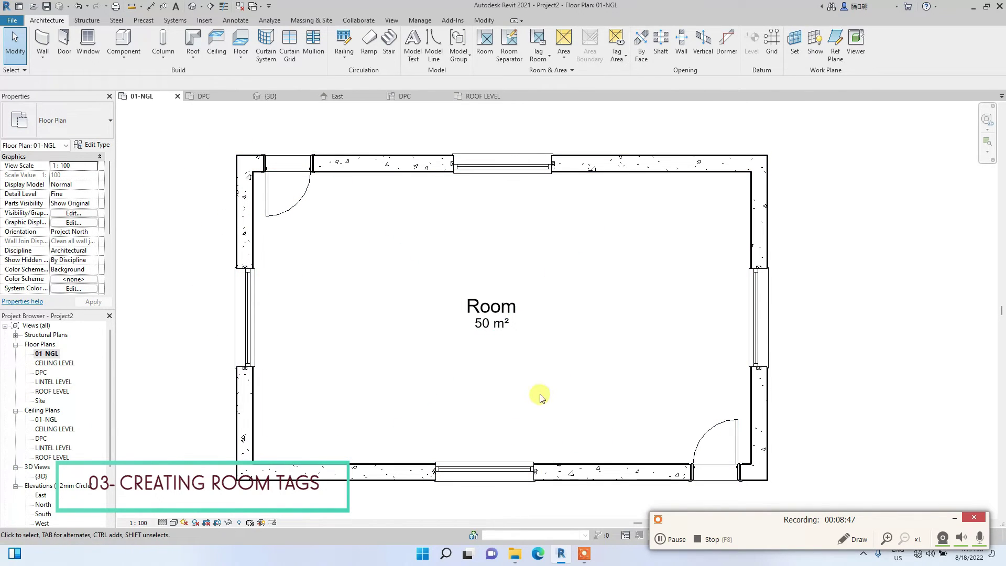
Step: Change the room tag's name from Room to BEDROOM
left_click(488, 309)
left_click(502, 308)
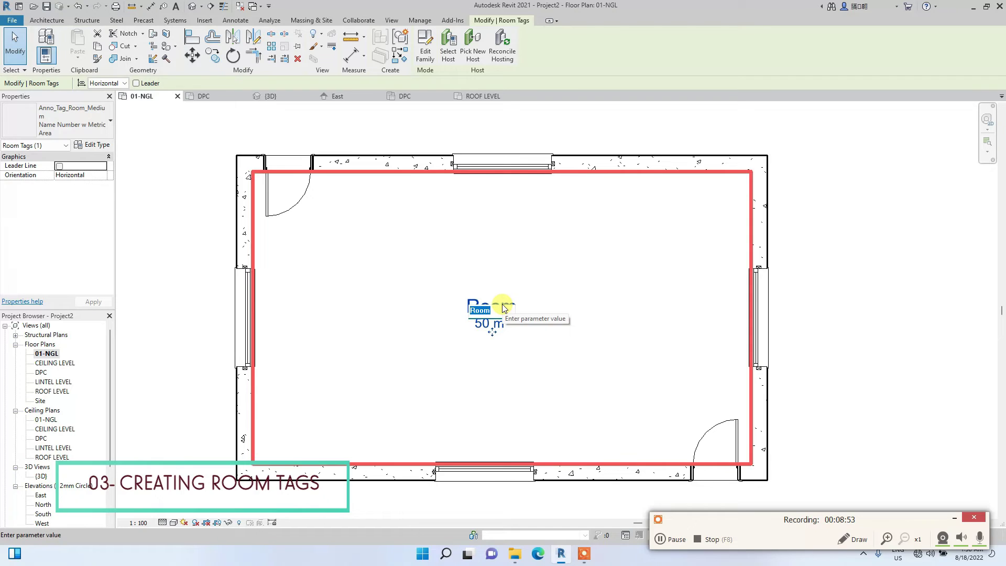
type("BEDROOM")
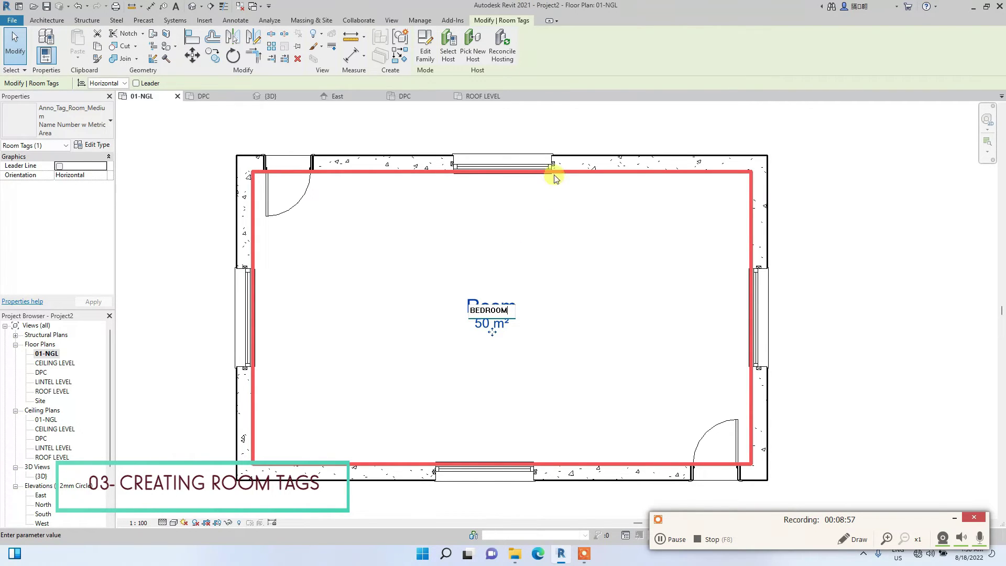
left_click(562, 247)
scroll(472, 348, "down", 2)
scroll(396, 304, "up", 1)
scroll(367, 366, "down", 2)
left_click(445, 218)
scroll(443, 314, "up", 2)
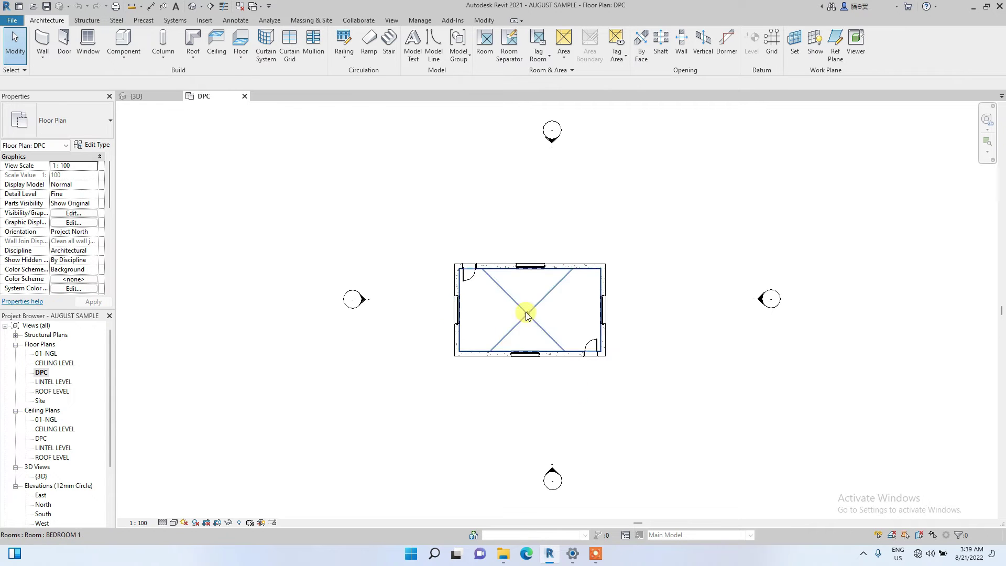
Step: Pan the DPC floor plan and bring up the Annotate ribbon tools
middle_click_drag(348, 227, 279, 282)
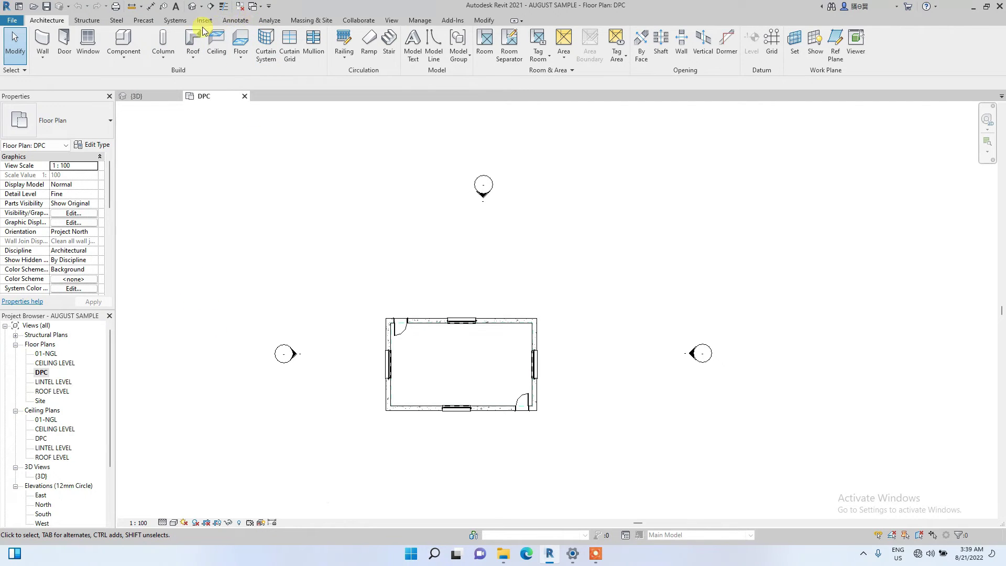
left_click(237, 20)
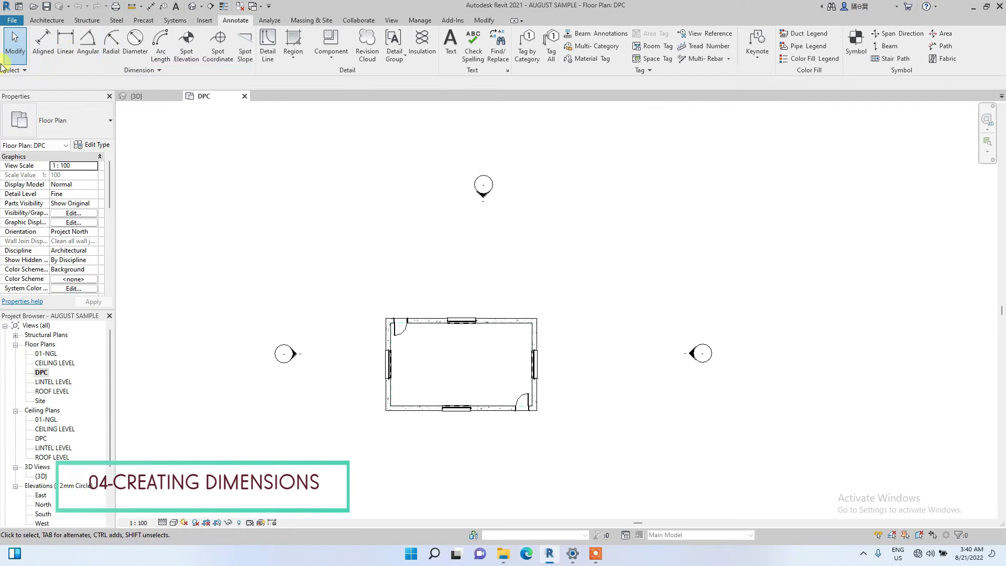
Step: Start the Aligned dimension tool and open its wall reference choices
left_click(44, 47)
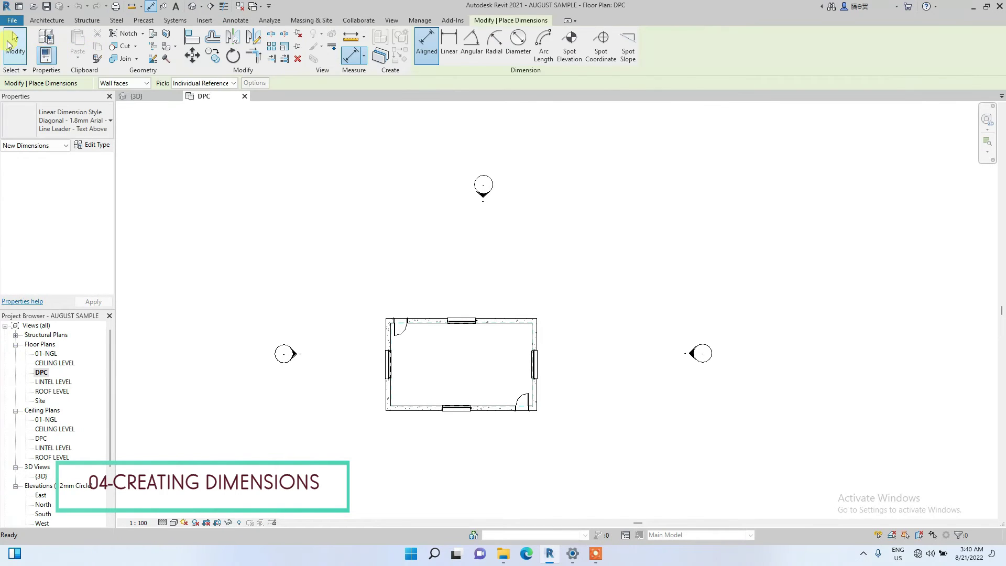
left_click(145, 83)
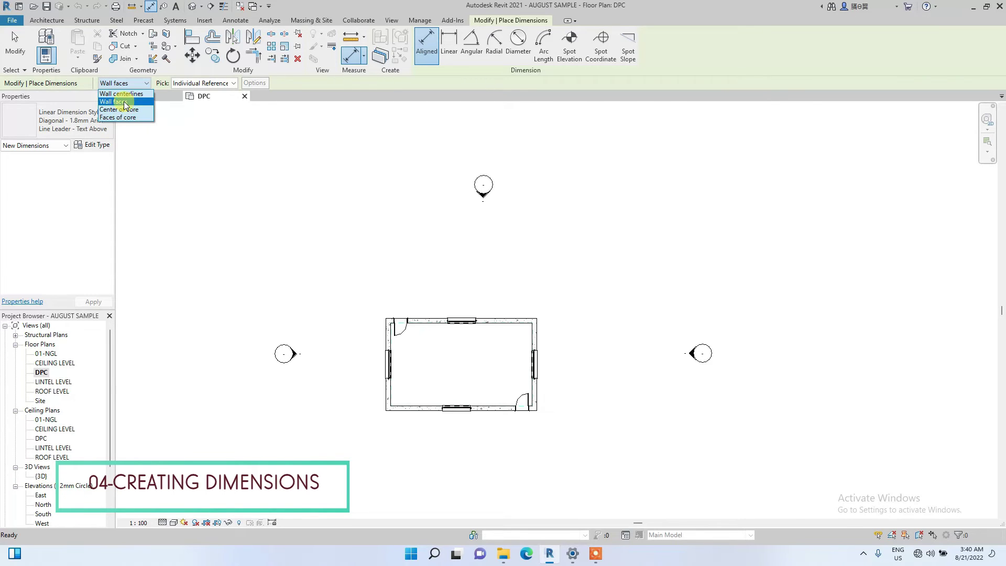
Step: Dimension 9500 between the left and right wall centerlines above the plan
left_click(126, 94)
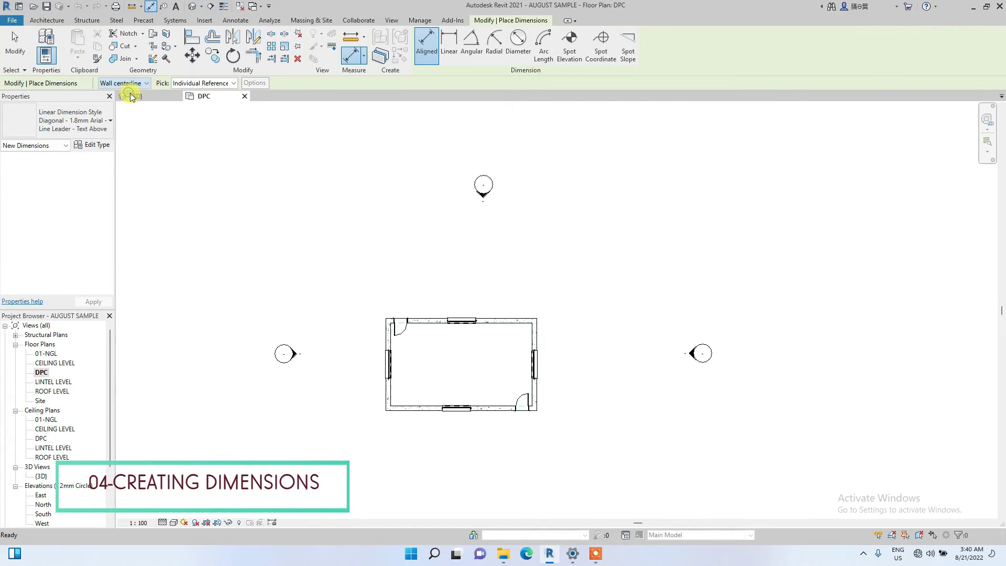
scroll(363, 333, "up", 3)
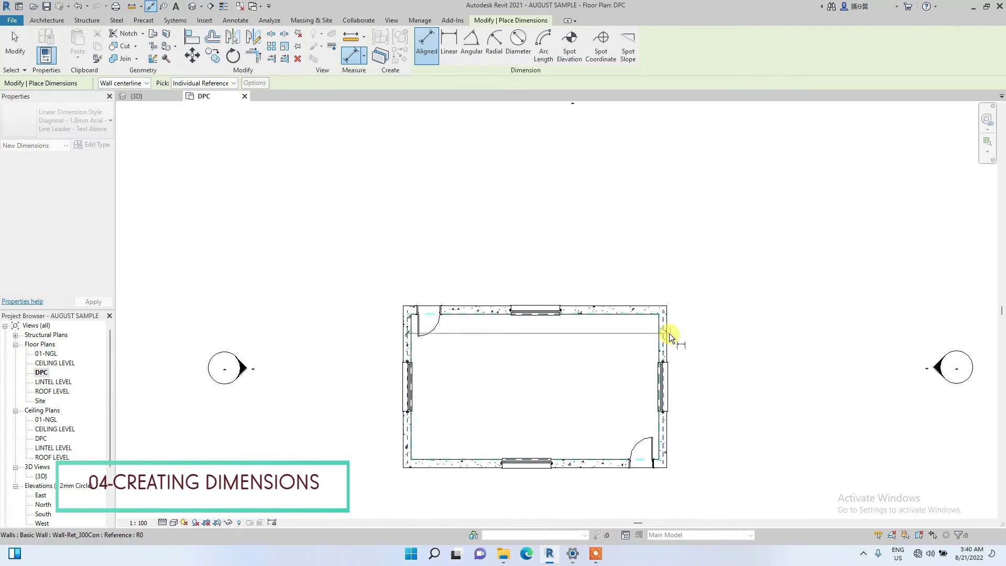
left_click(669, 336)
scroll(476, 319, "up", 3)
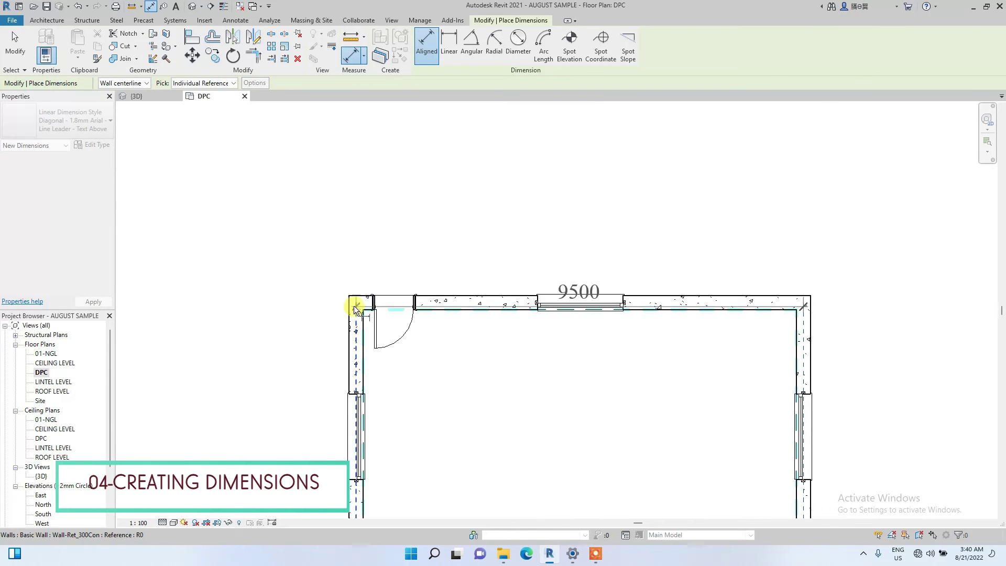
scroll(361, 289, "up", 3)
scroll(338, 303, "down", 4)
scroll(359, 348, "up", 5)
scroll(364, 329, "down", 4)
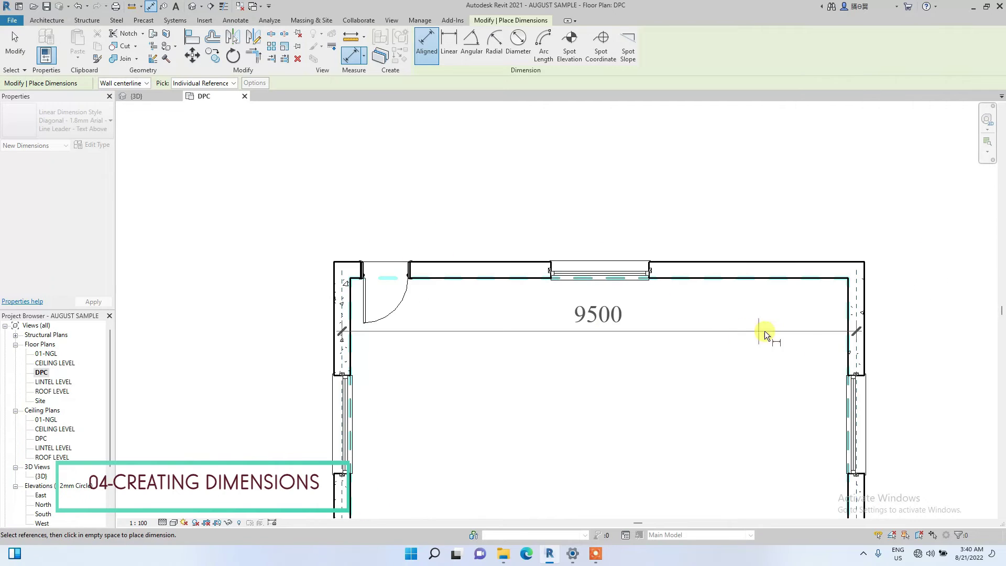
left_click(426, 212)
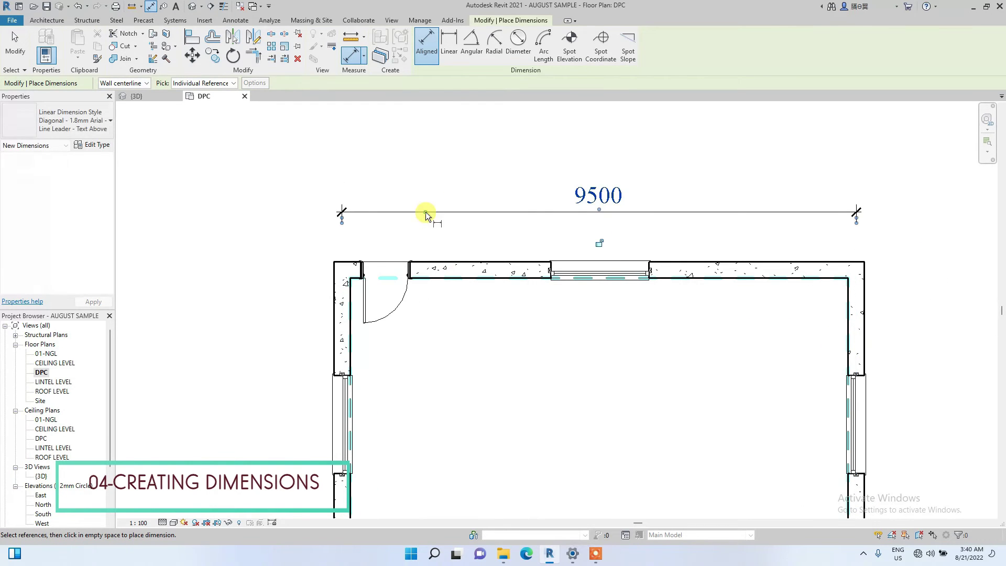
Step: Switch to wall faces and add the 300 / 9200 / 300 string above the room
left_click(142, 83)
left_click(130, 101)
left_click(334, 348)
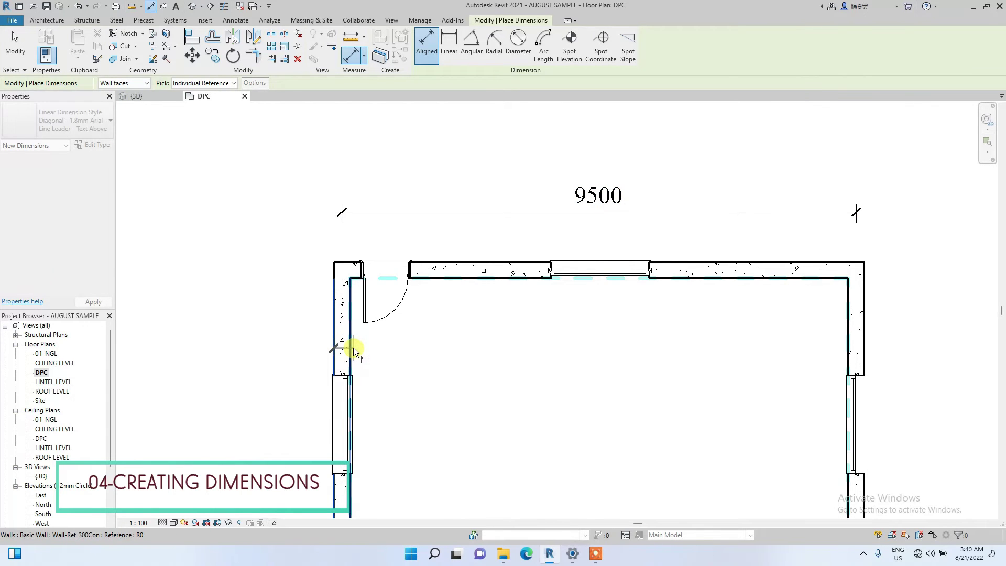
left_click(351, 348)
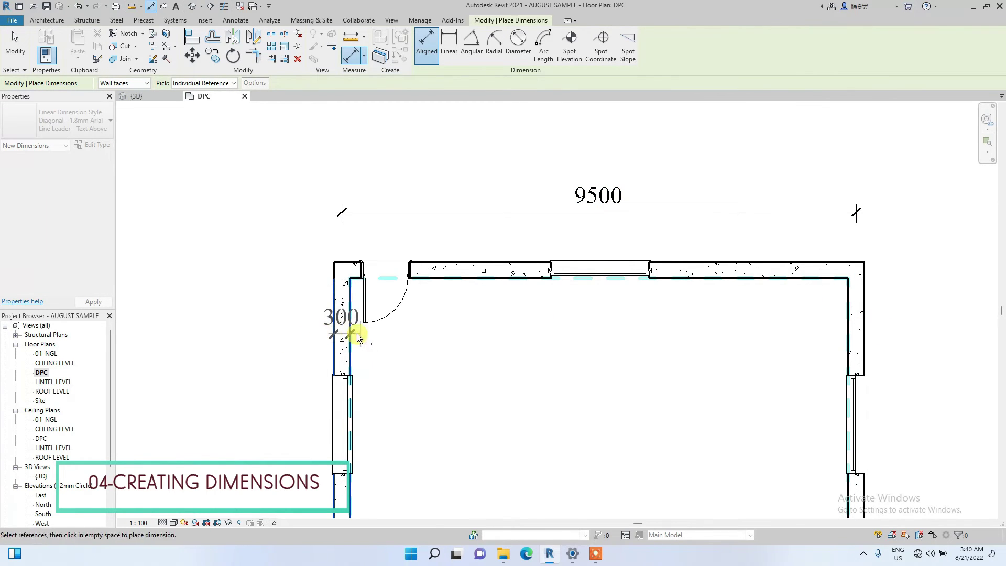
left_click(847, 348)
left_click(865, 341)
left_click(736, 327)
scroll(414, 336, "down", 3)
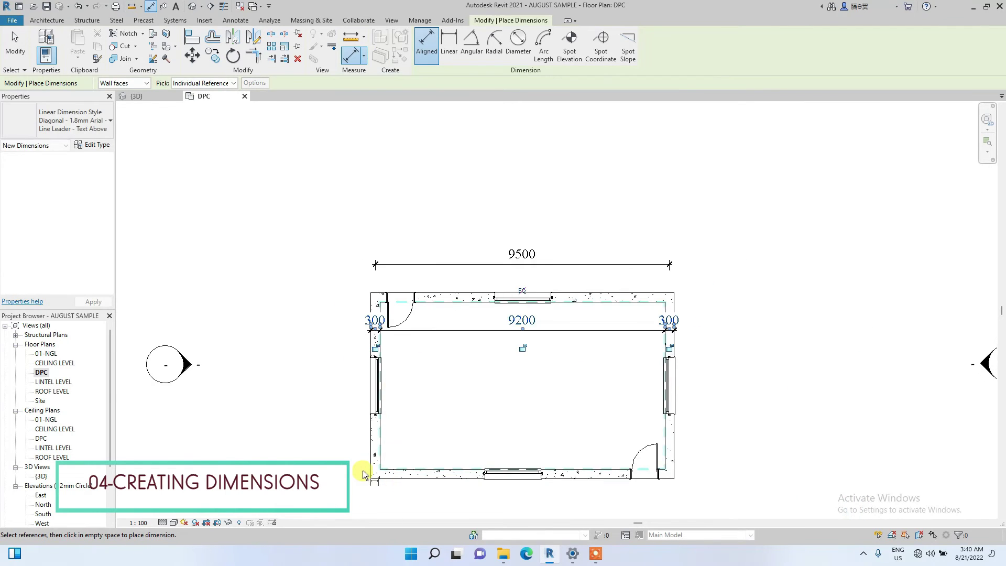
scroll(363, 467, "up", 2)
Step: Add the 9800 outer-face and 9200 inner-face dimensions across the room
left_click(838, 425)
scroll(458, 424, "up", 2)
scroll(458, 424, "down", 3)
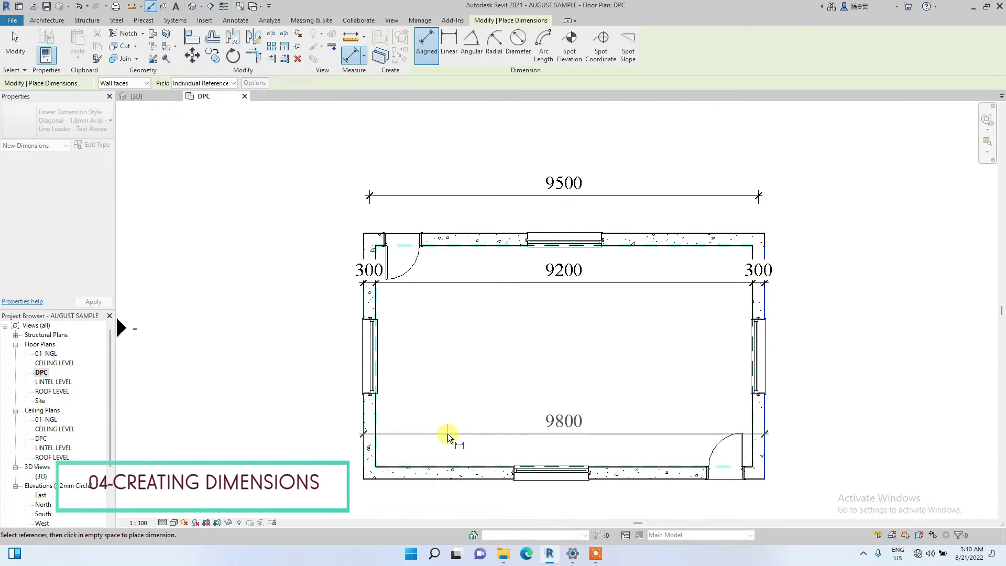
left_click(448, 433)
left_click(375, 417)
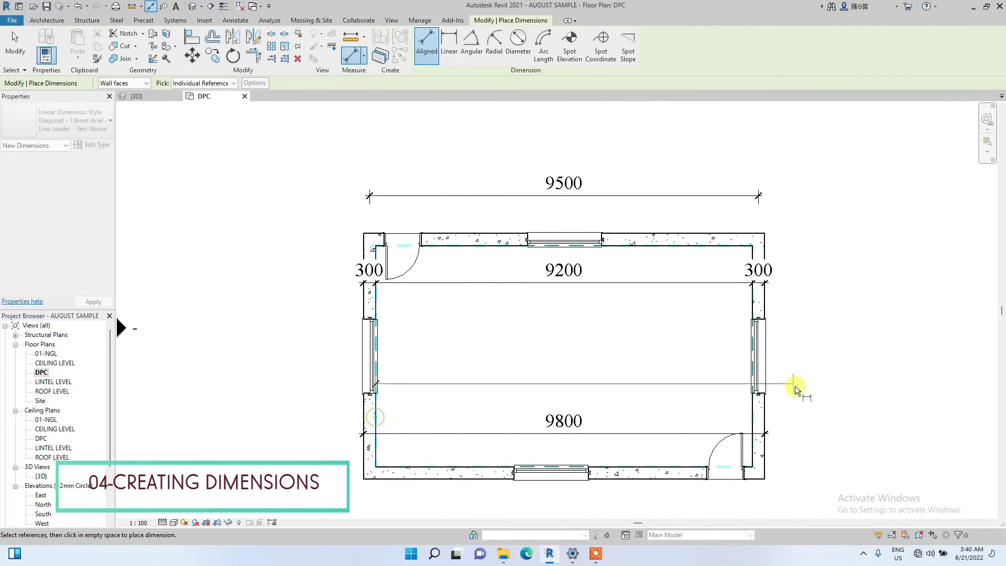
left_click(754, 414)
scroll(681, 404, "up", 2)
left_click(681, 404)
scroll(561, 326, "down", 3)
scroll(403, 398, "up", 2)
Step: Add the 3680/1810/2900/910/500 string through the window and door below the house
left_click(368, 362)
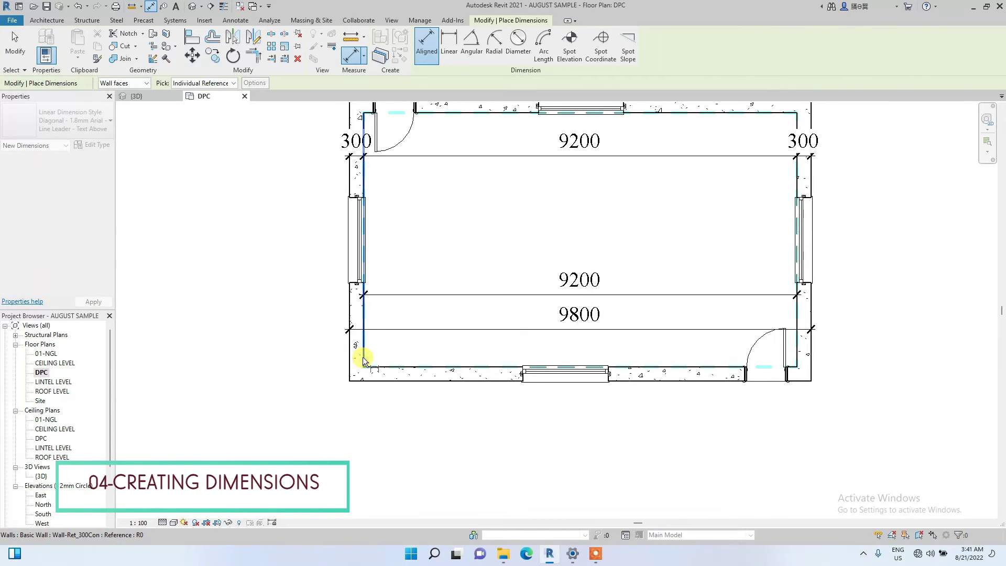
left_click(347, 363)
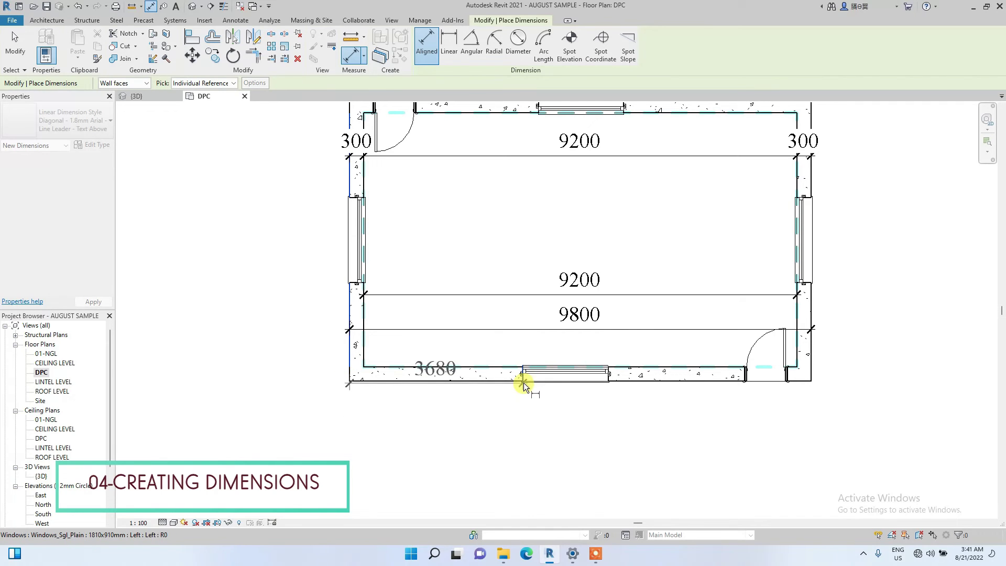
left_click(524, 379)
left_click(609, 375)
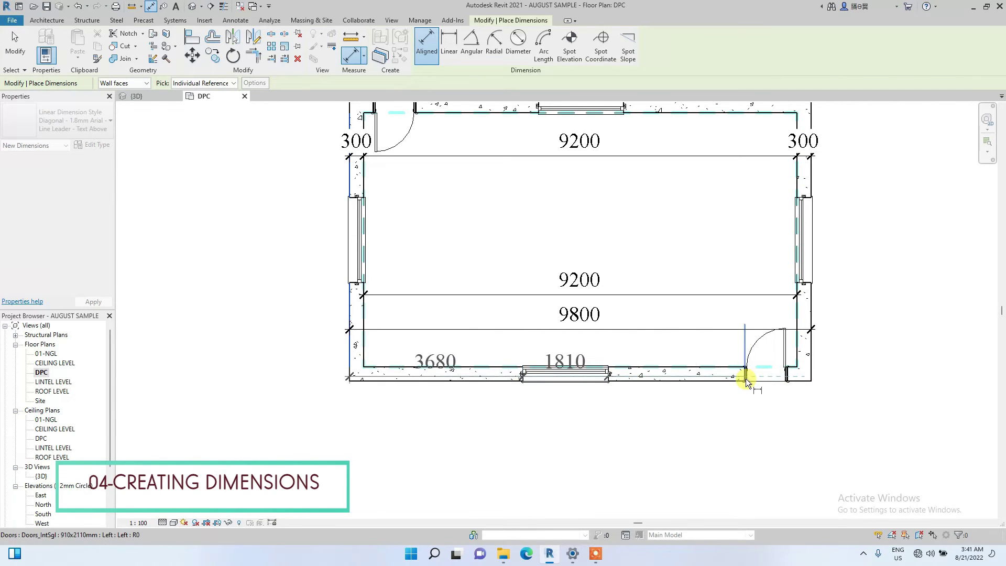
left_click(746, 378)
left_click(793, 379)
left_click(813, 373)
scroll(803, 378, "down", 4)
left_click(715, 428)
scroll(662, 388, "up", 2)
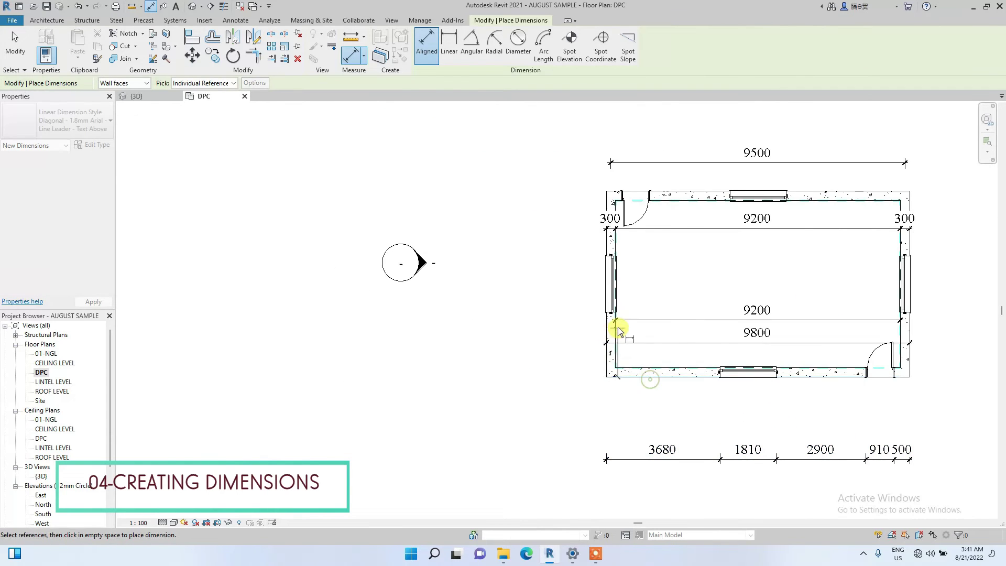
Step: Add the 2095/1810/2095 string beside the left wall, then exit the dimension tool
scroll(604, 314, "up", 1)
left_click(604, 314)
left_click(609, 247)
left_click(691, 177)
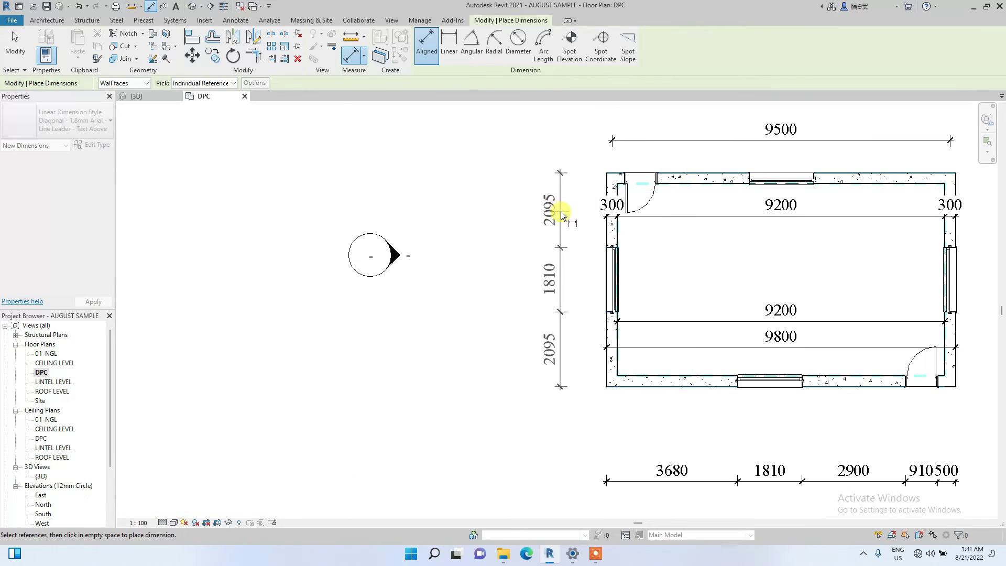
left_click(561, 211)
scroll(564, 220, "down", 3)
middle_click_drag(696, 212, 606, 255)
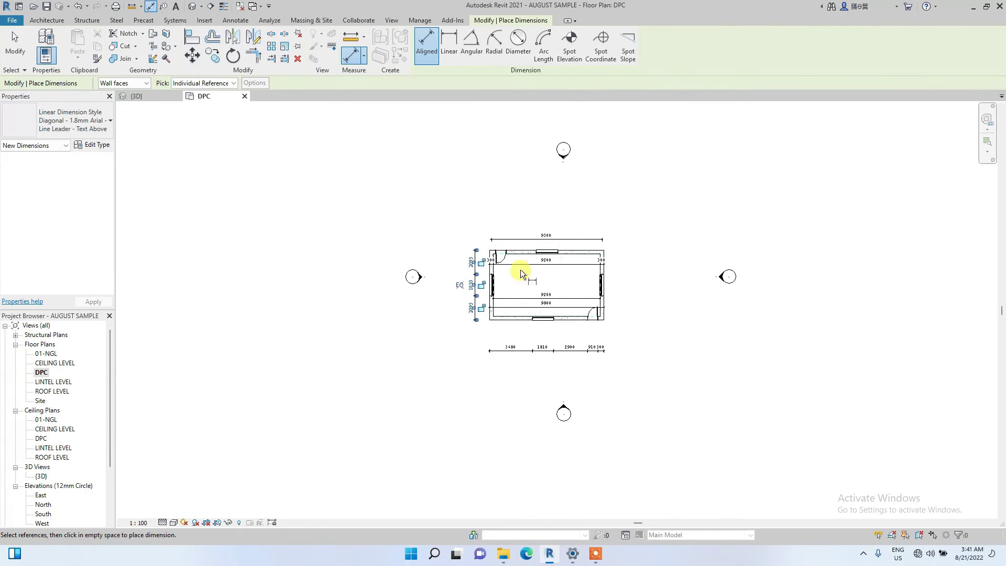
key("Escape")
key("Escape")
Step: Duplicate the vertical 2095/1810/2095 dimension's type as MY DIM 1
scroll(466, 299, "up", 3)
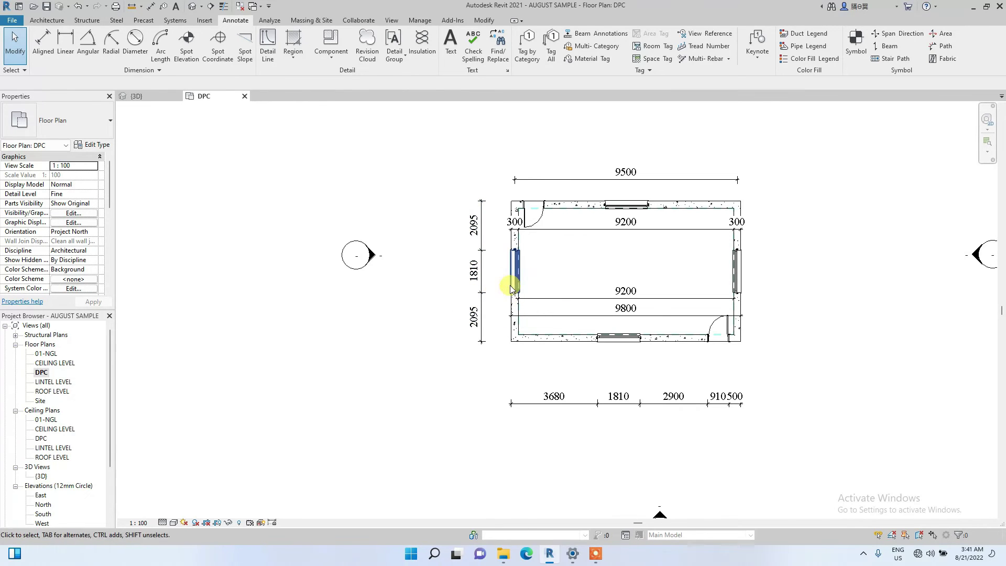
left_click(481, 296)
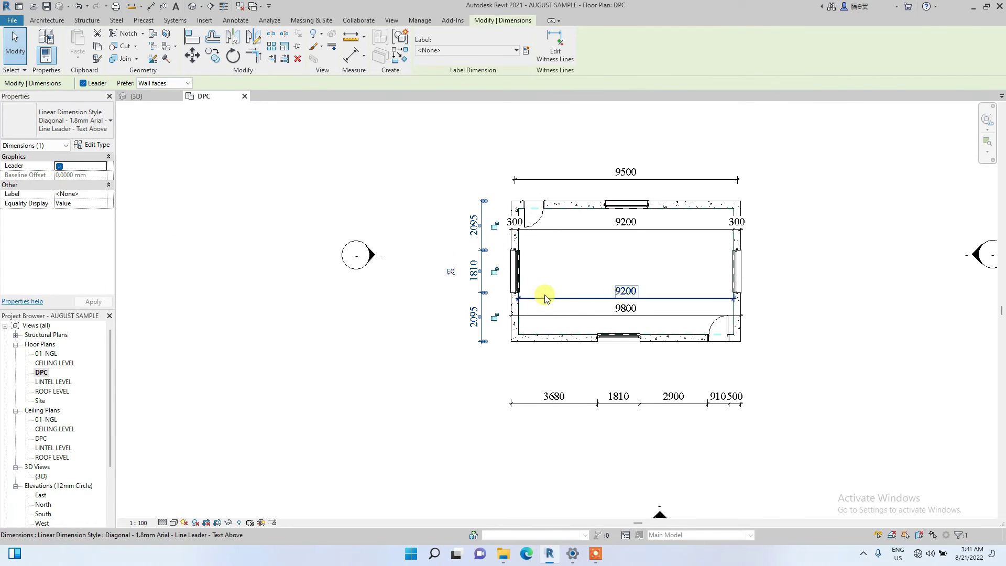
left_click(97, 145)
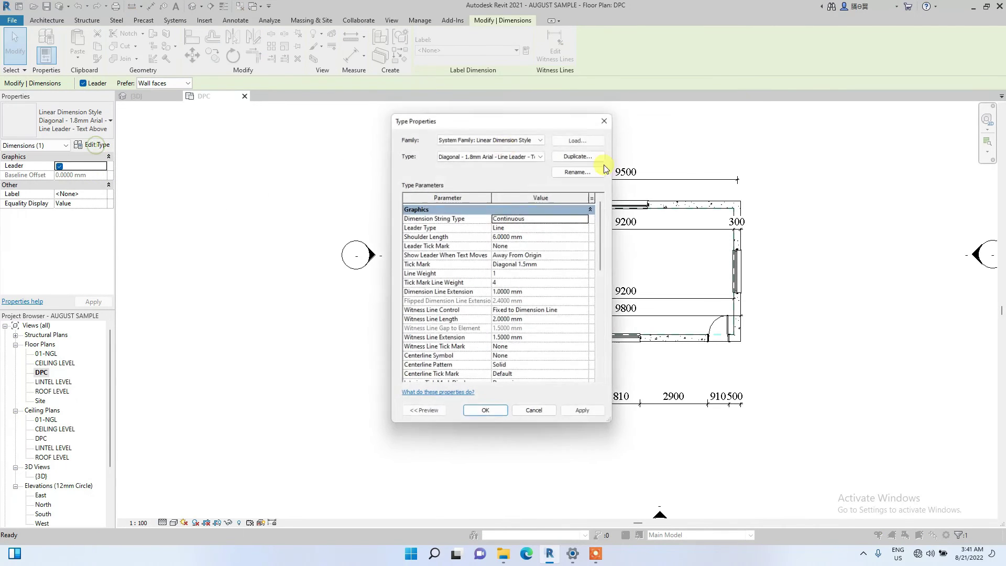
left_click(571, 154)
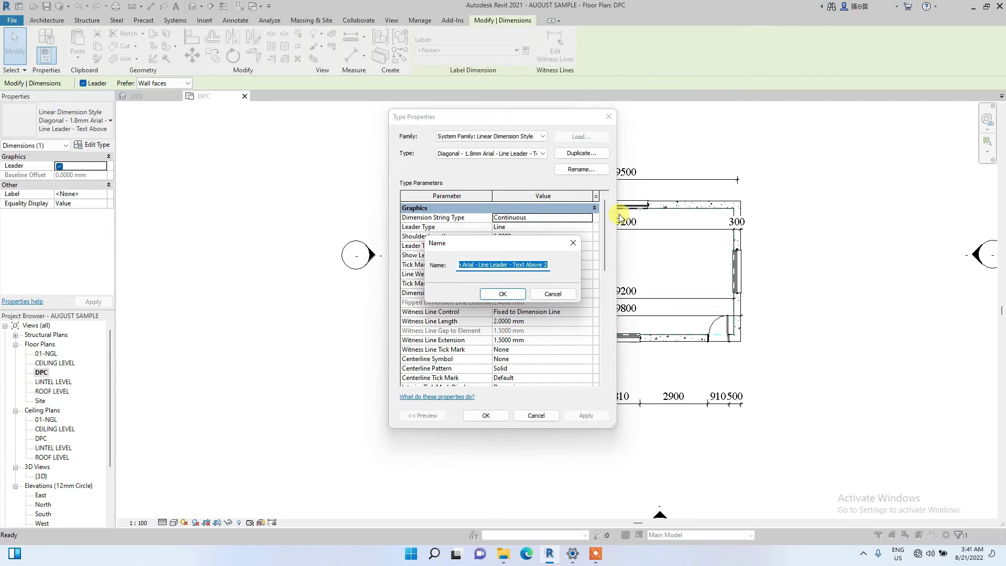
key("BackSpace")
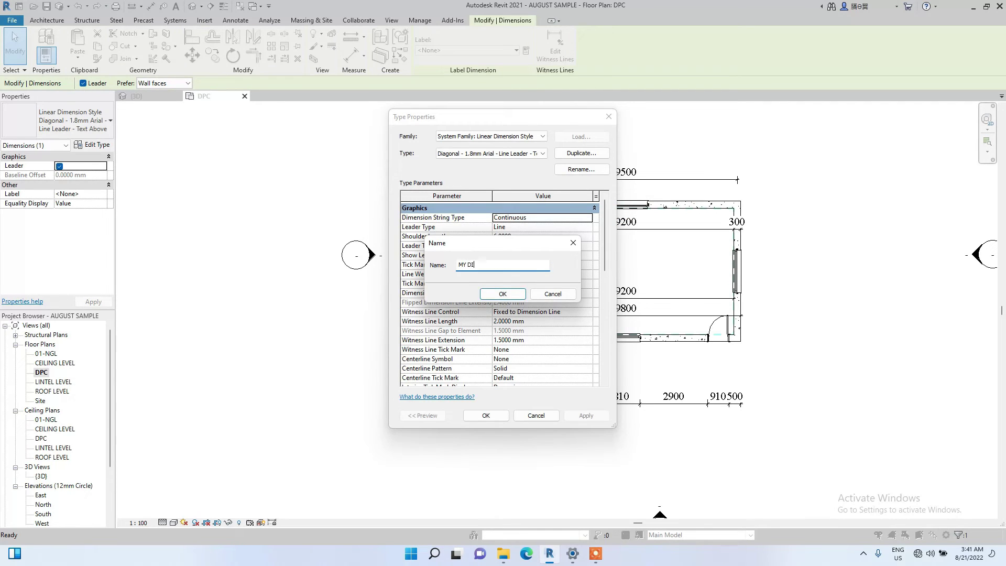
type("MY DIM 1")
left_click(502, 294)
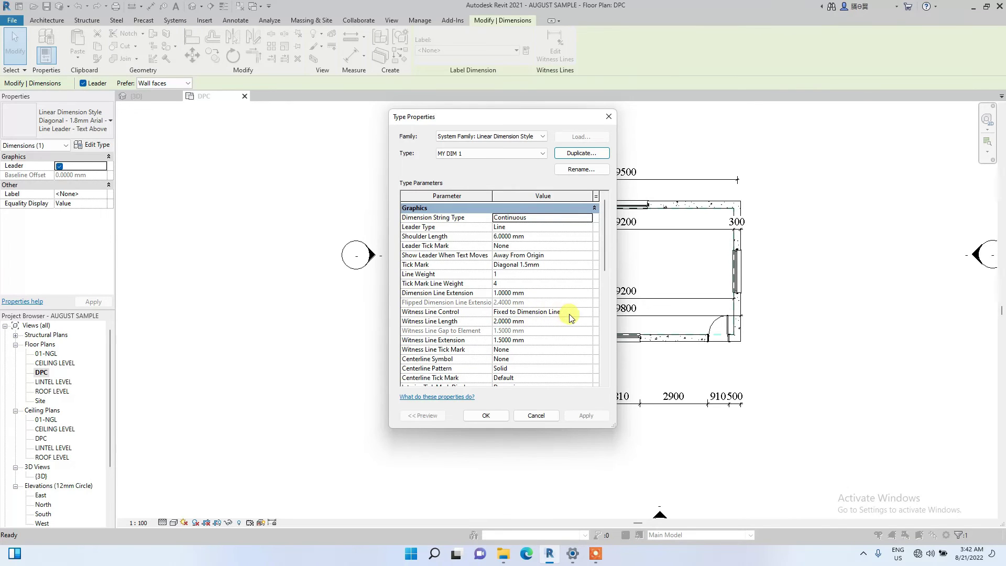
Step: Switch MY DIM 1's witness lines to Gap to Element and drag the vertical dimension string left
left_click(589, 313)
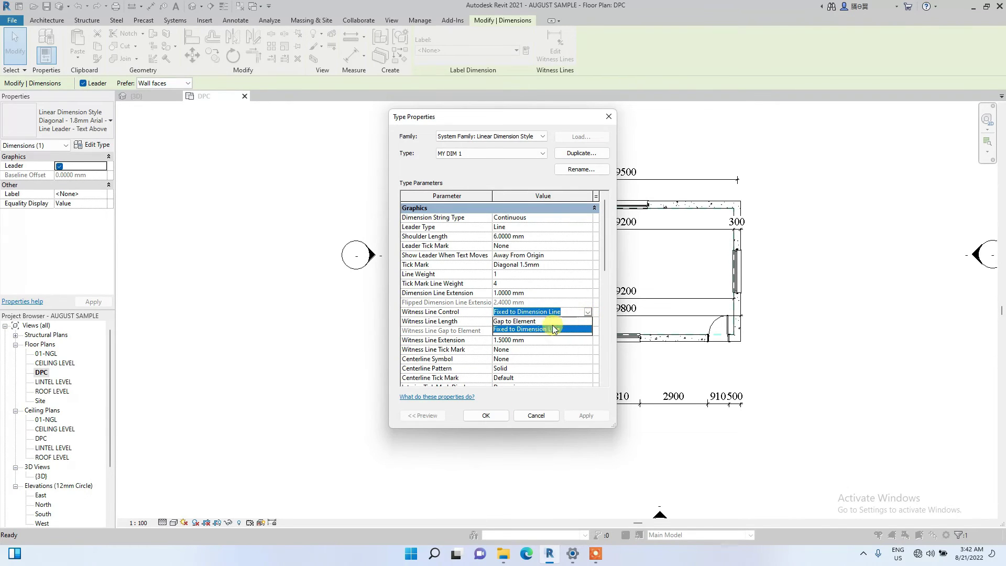
left_click(513, 321)
left_click(494, 420)
left_click(408, 289)
scroll(442, 279, "up", 4)
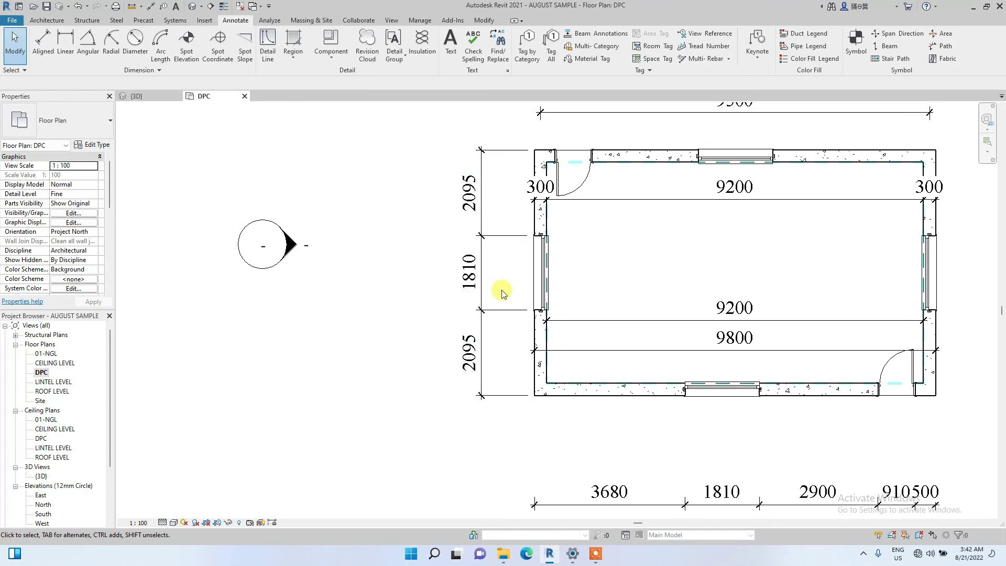
left_click_drag(479, 302, 369, 309)
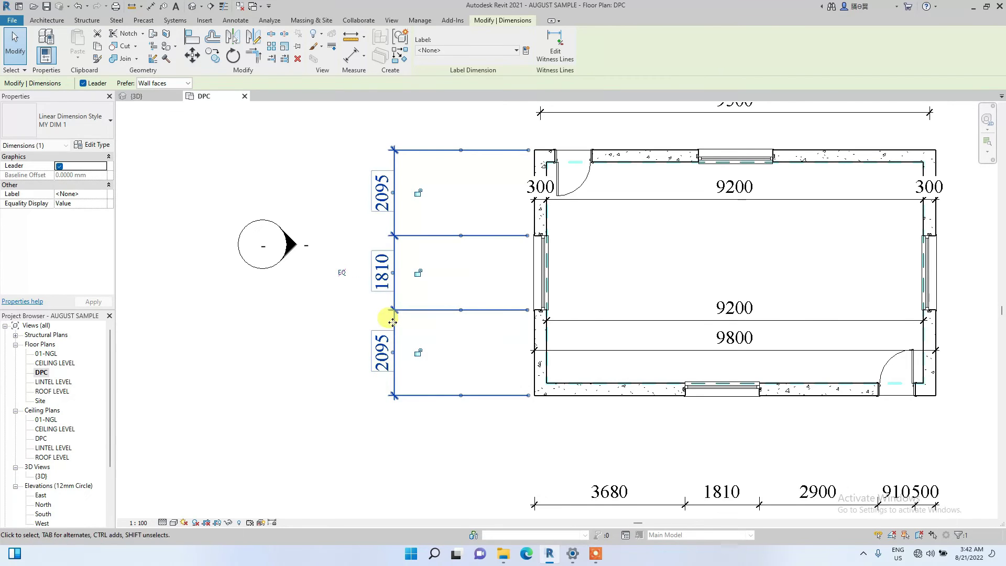
Step: Set MY DIM 1's Witness Line Control back to Fixed to Dimension Line
left_click(93, 145)
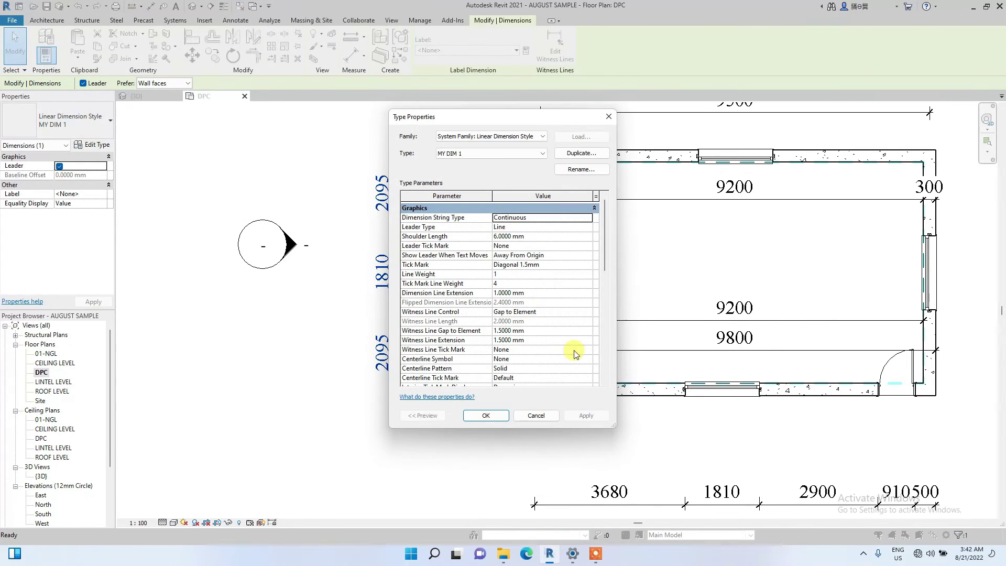
left_click(589, 313)
left_click(588, 312)
left_click(526, 330)
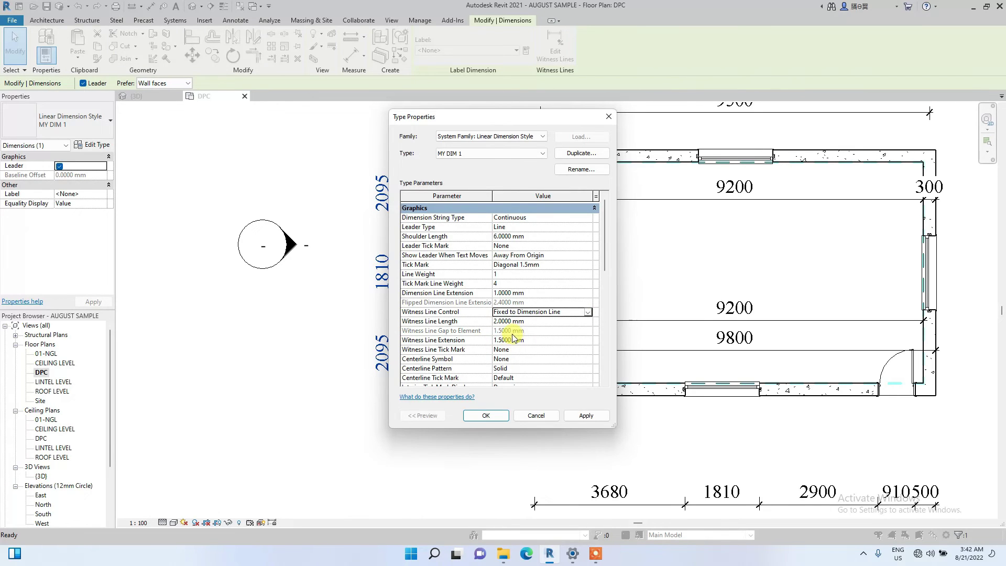
left_click(480, 417)
left_click(476, 241)
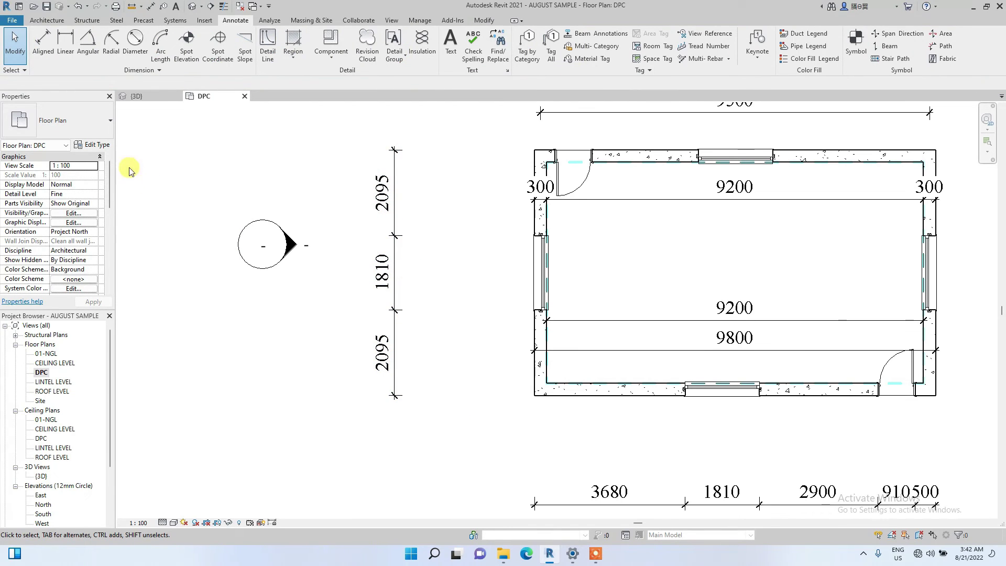
Step: Change the Witness Line Length of MY DIM 1 from 2 mm to 1 mm
left_click(395, 192)
left_click(93, 145)
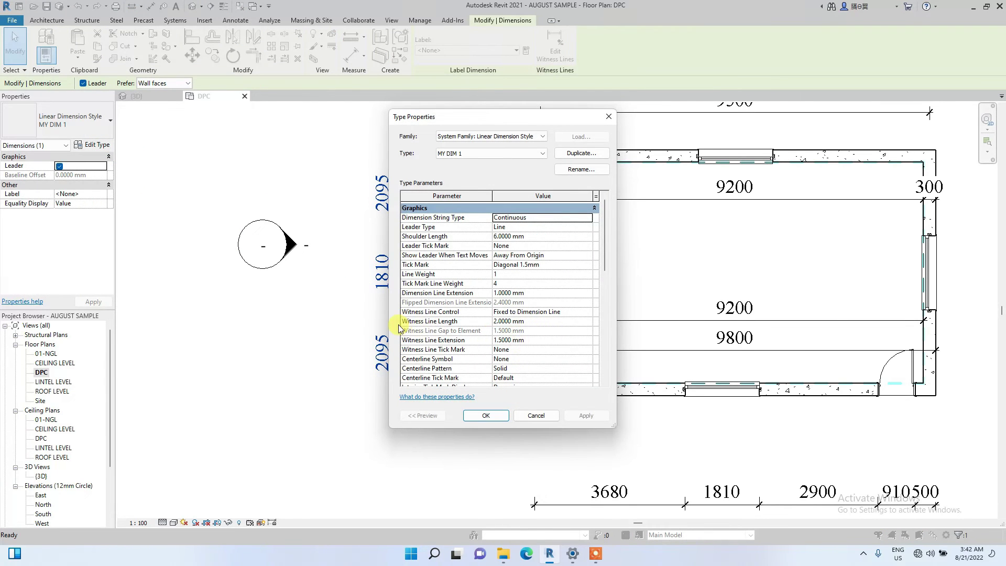
left_click(545, 321)
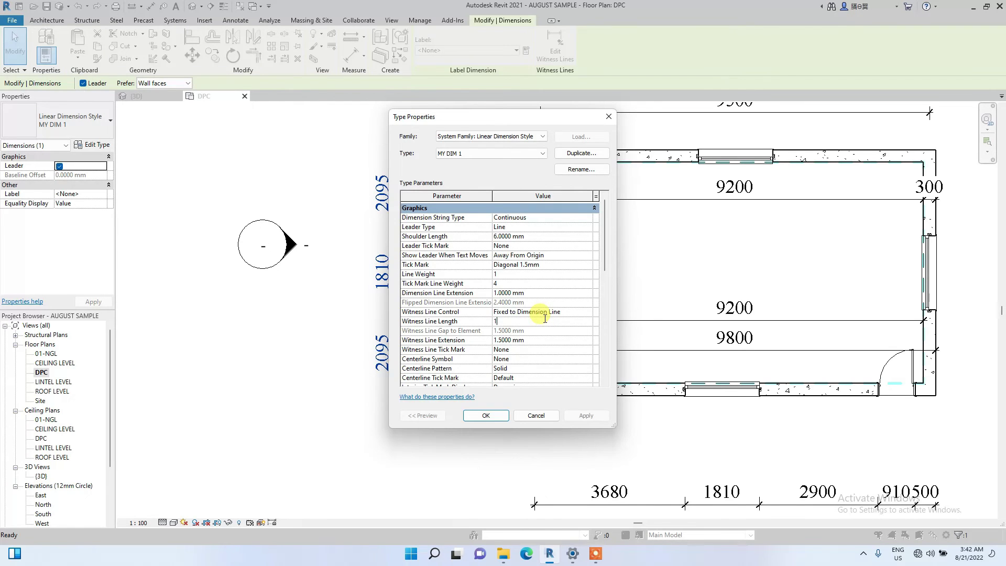
left_click(486, 415)
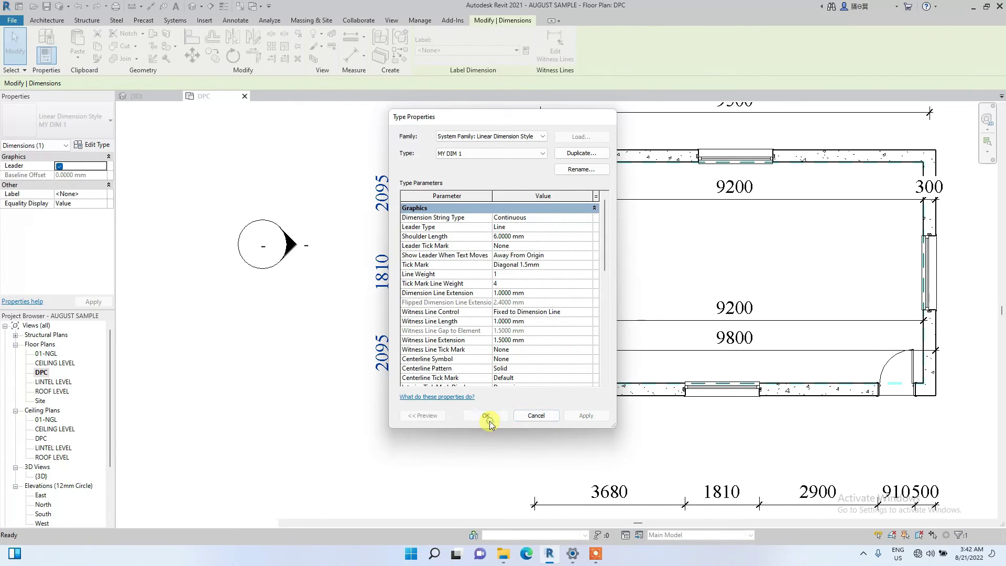
scroll(401, 388, "up", 3)
key("Escape")
Step: Select the vertical dimension string and set MY DIM 1's Text Size to 1.5 mm
scroll(374, 383, "down", 1)
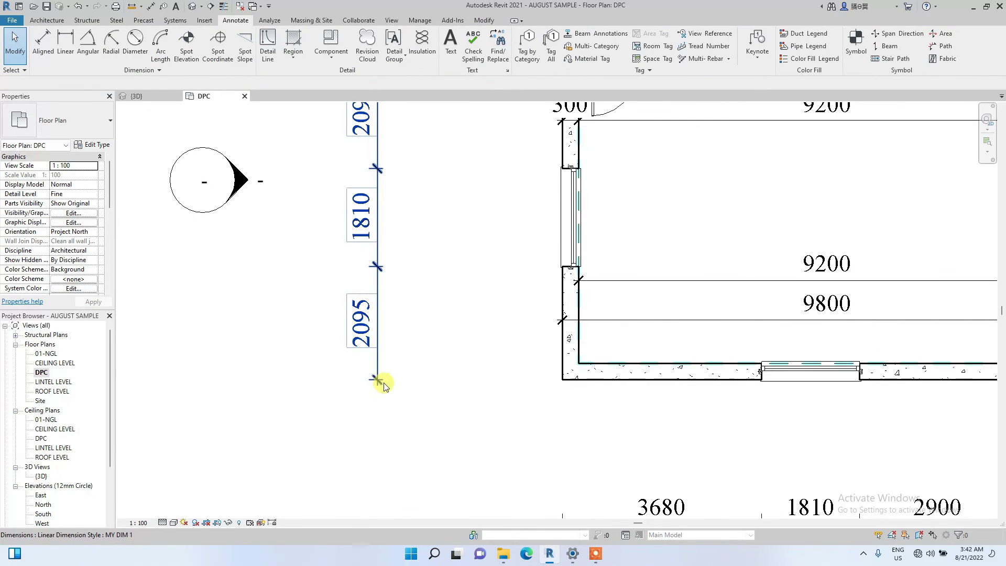
scroll(376, 385, "down", 1)
middle_click_drag(535, 478, 512, 387)
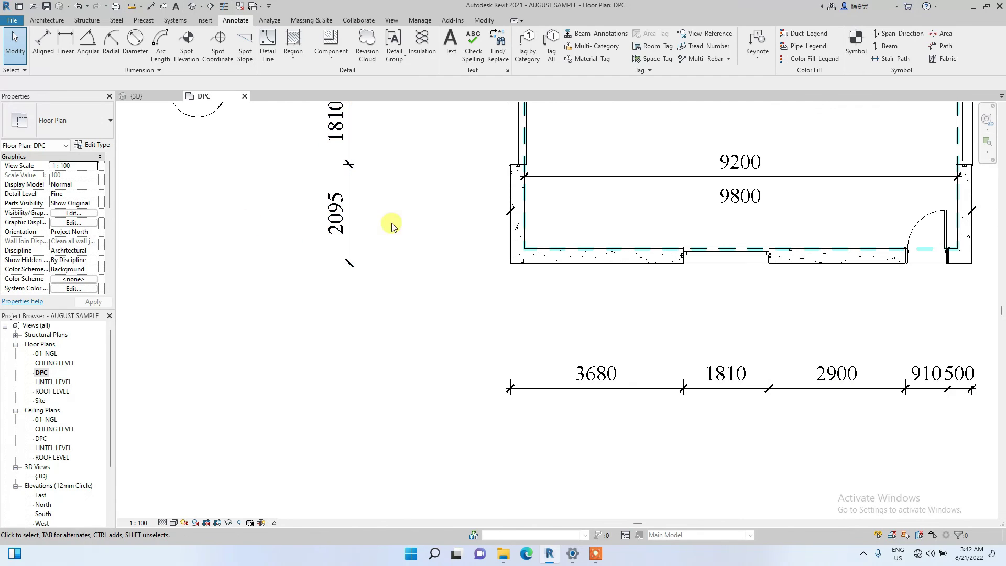
left_click(350, 218)
left_click(91, 144)
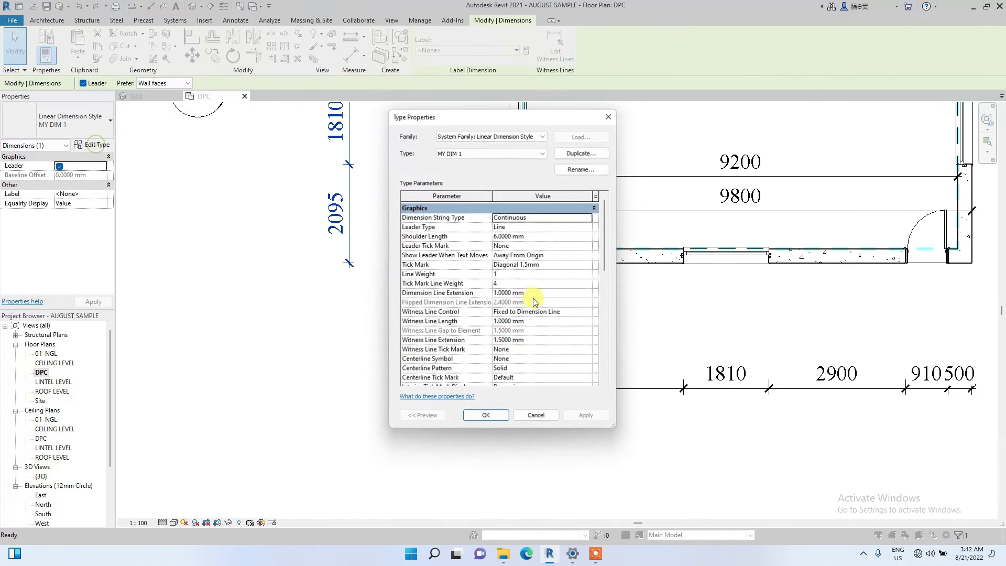
scroll(506, 301, "down", 3)
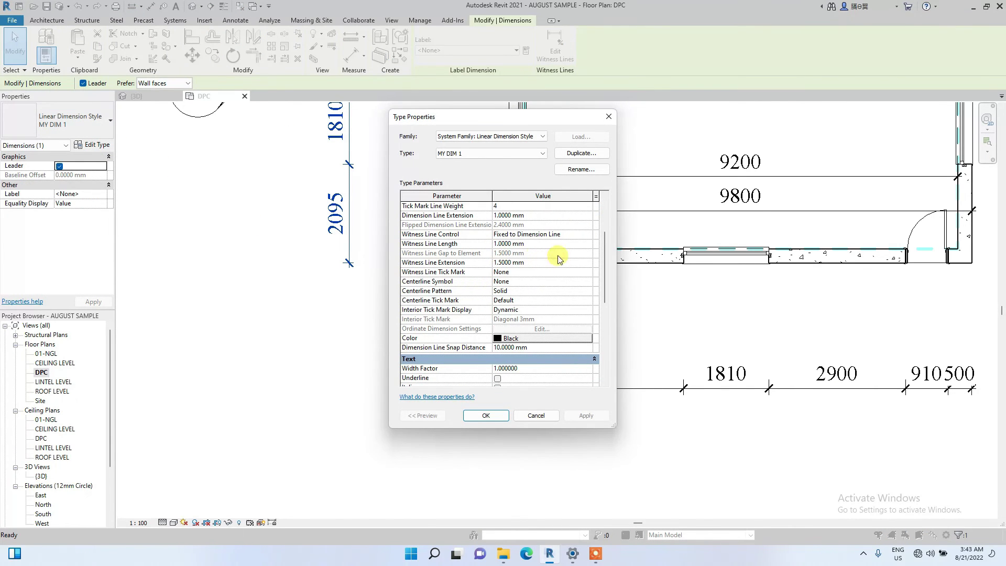
scroll(531, 277, "down", 3)
scroll(506, 262, "up", 3)
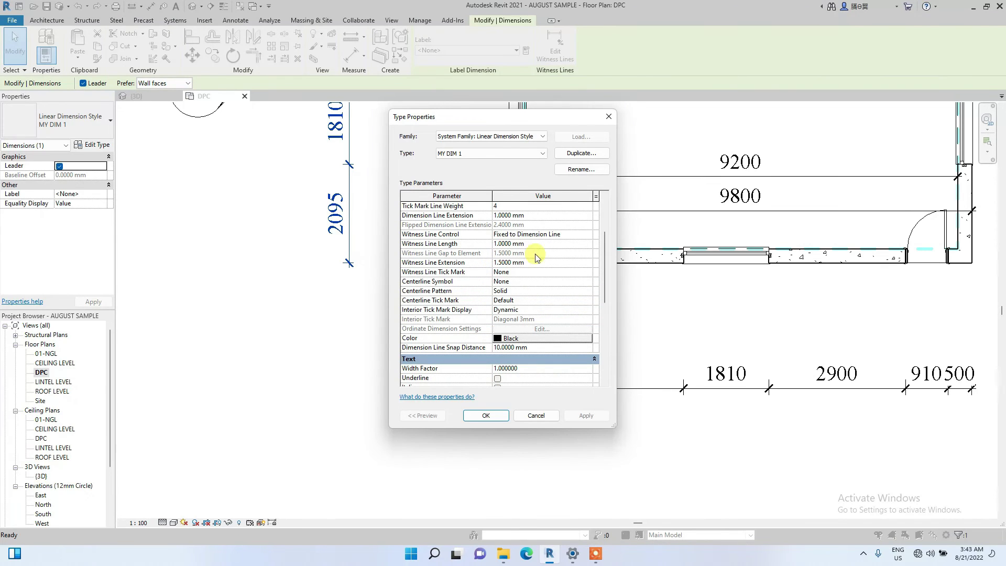
scroll(541, 278, "down", 2)
scroll(540, 277, "down", 2)
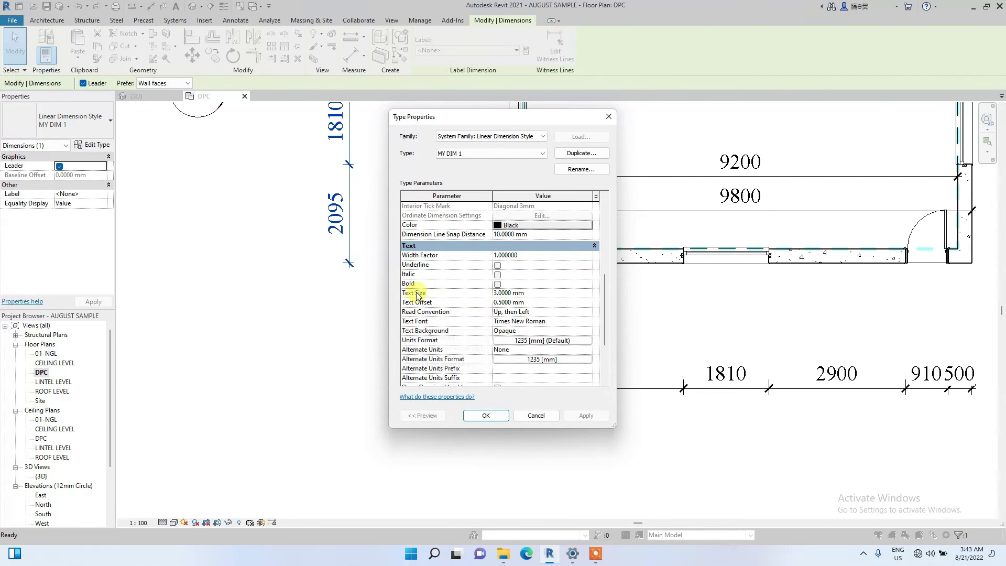
left_click(547, 295)
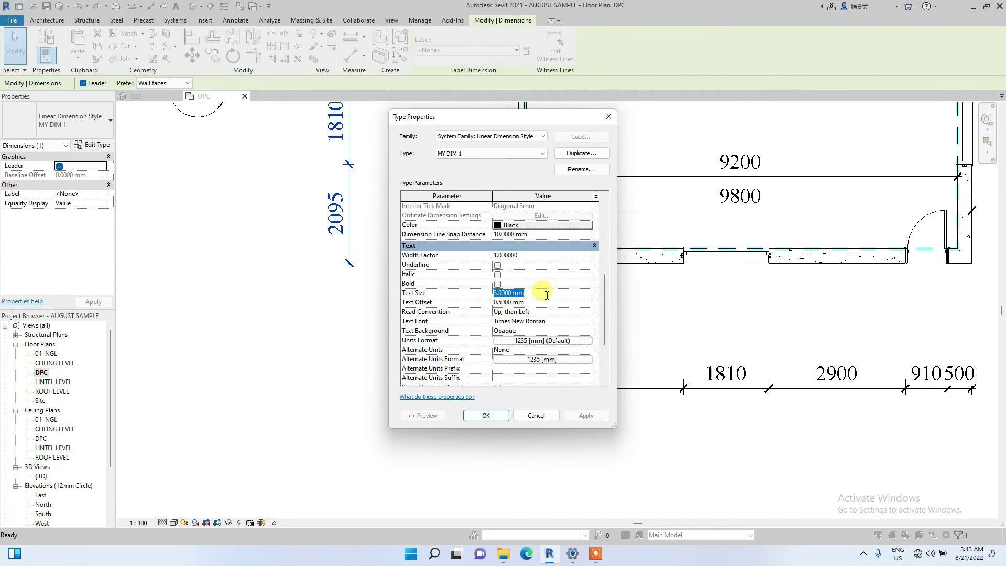
type("1.5")
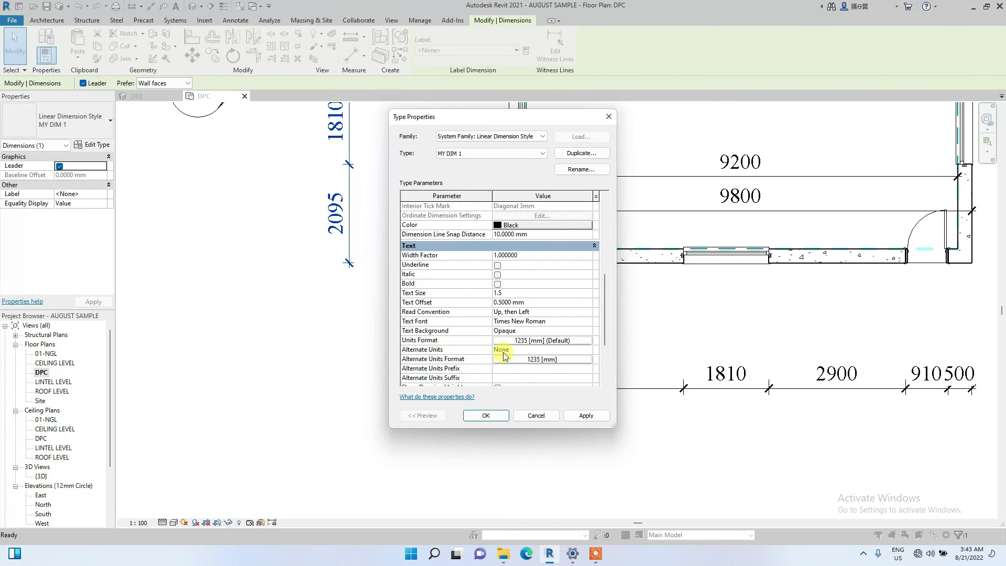
Step: Change MY DIM 1's Text Font from Times New Roman to Vivaldi
left_click(497, 325)
left_click(590, 323)
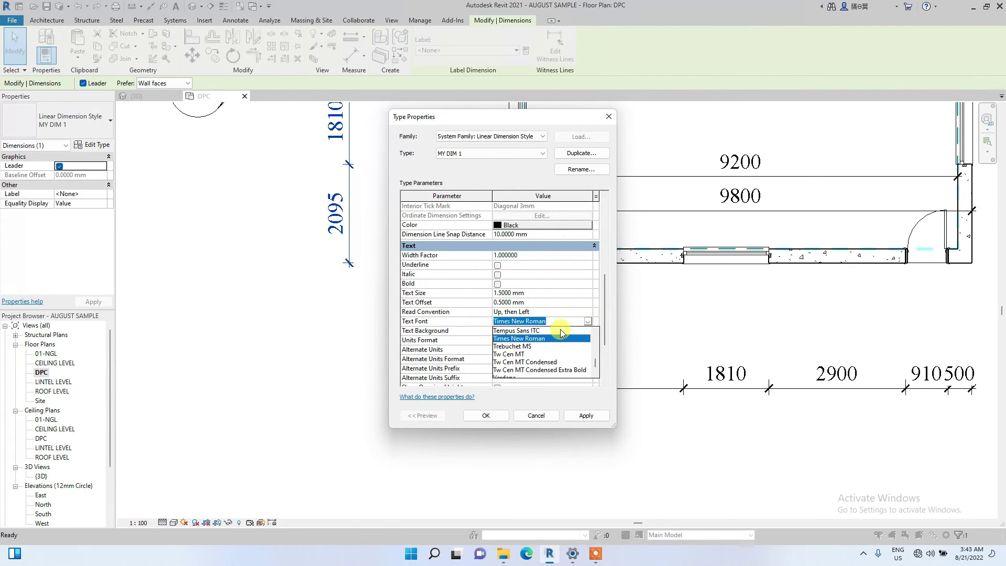
scroll(514, 356, "down", 3)
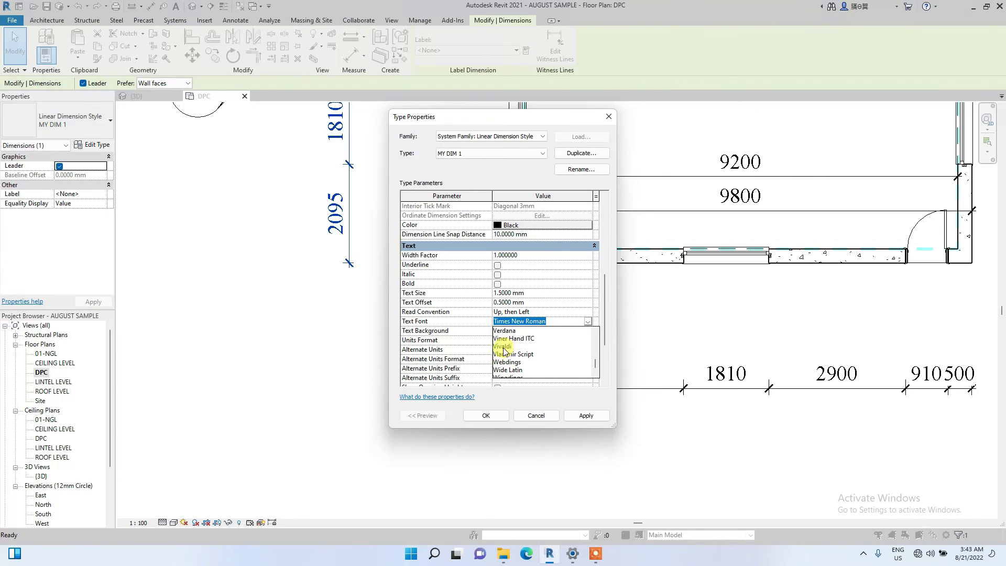
left_click(501, 362)
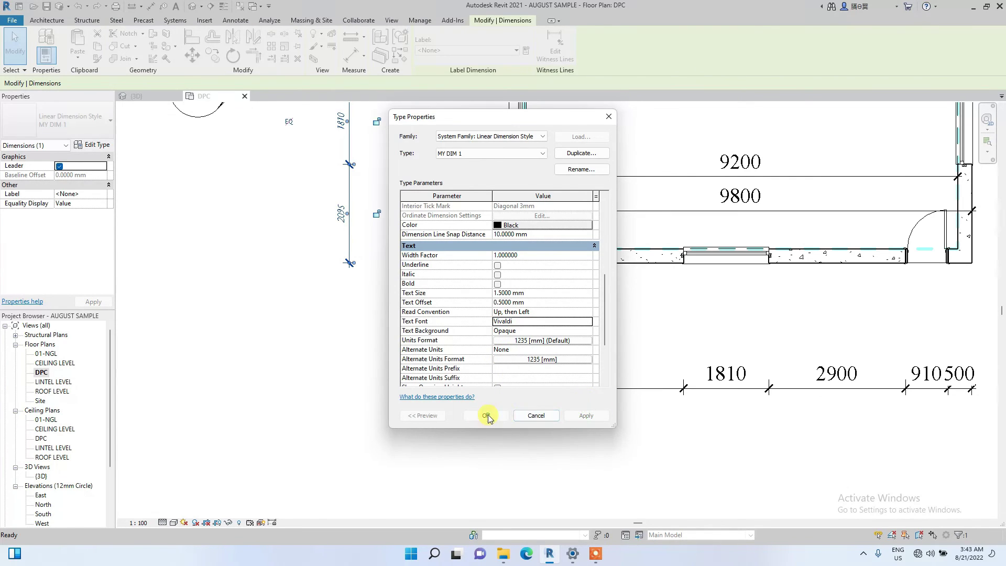